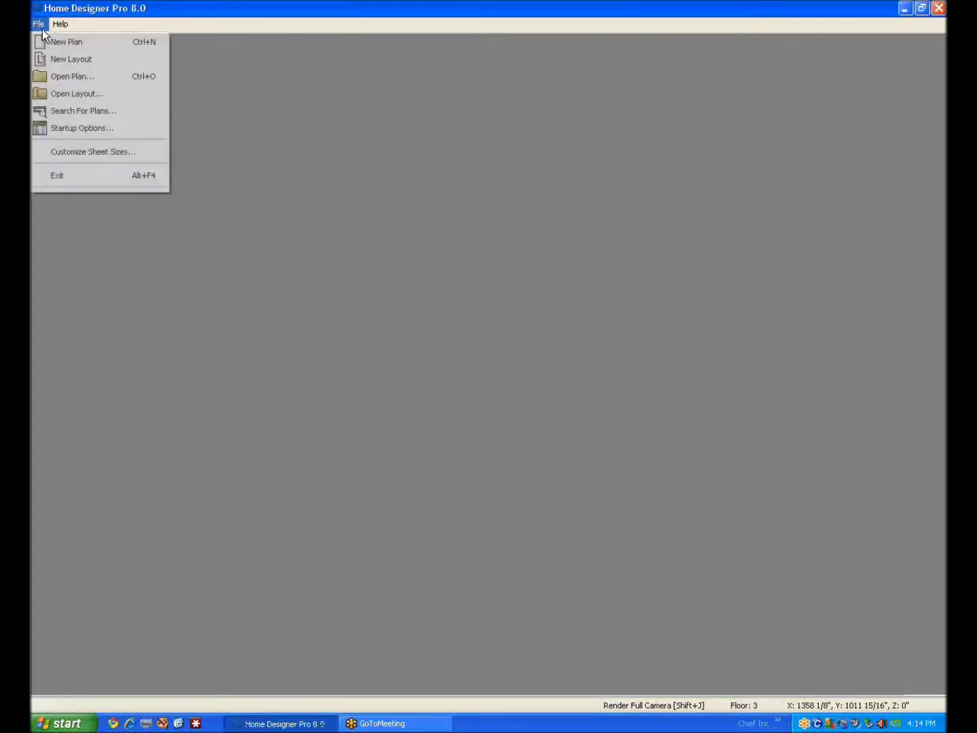
# - Create a new plan, keeping the Default Style template and U.S. units
pyautogui.click(47, 42)
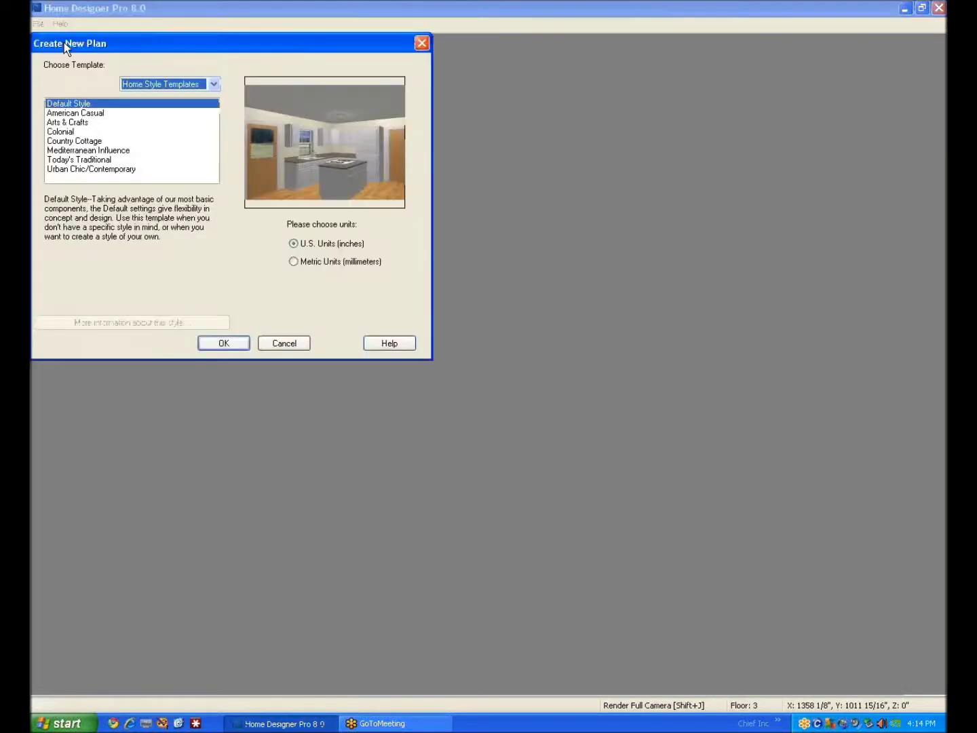
pyautogui.click(241, 342)
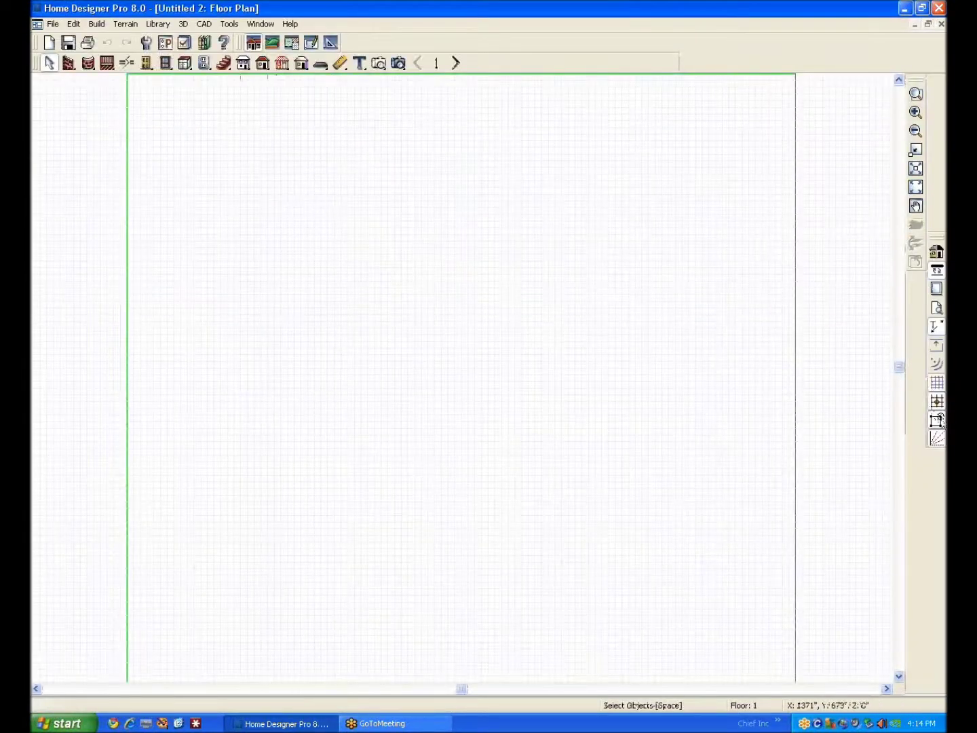
# - Hide the reference grid and draw the room's straight exterior walls
pyautogui.click(937, 384)
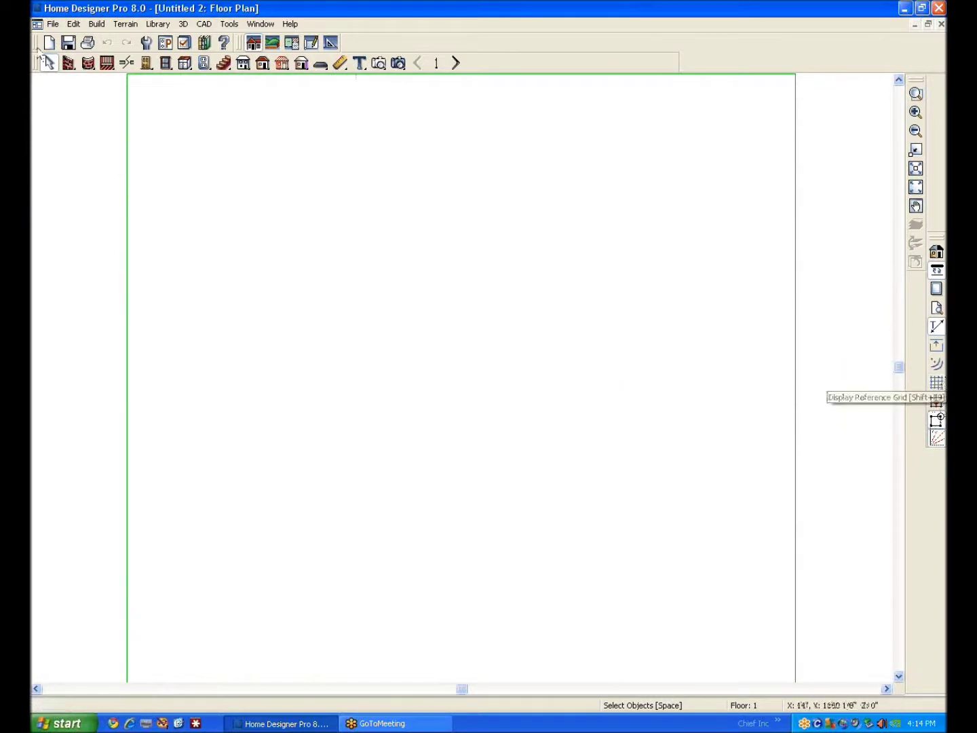
pyautogui.click(73, 65)
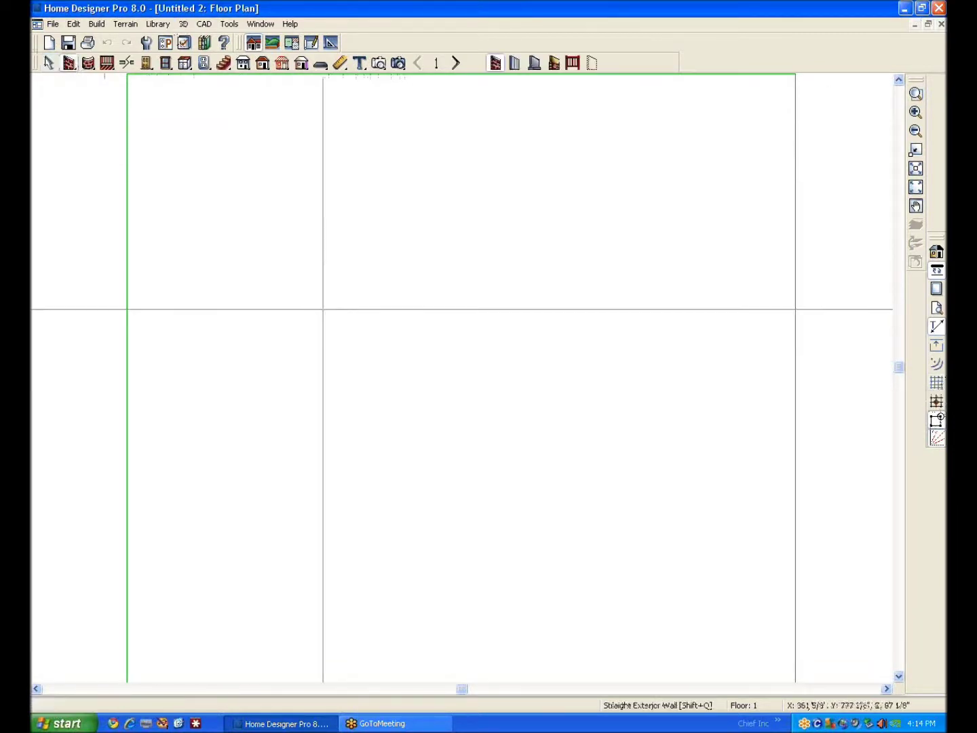
pyautogui.moveTo(322, 308)
pyautogui.mouseDown()
pyautogui.moveTo(438, 308)
pyautogui.moveTo(437, 400)
pyautogui.moveTo(317, 405)
pyautogui.moveTo(319, 310)
pyautogui.mouseUp()
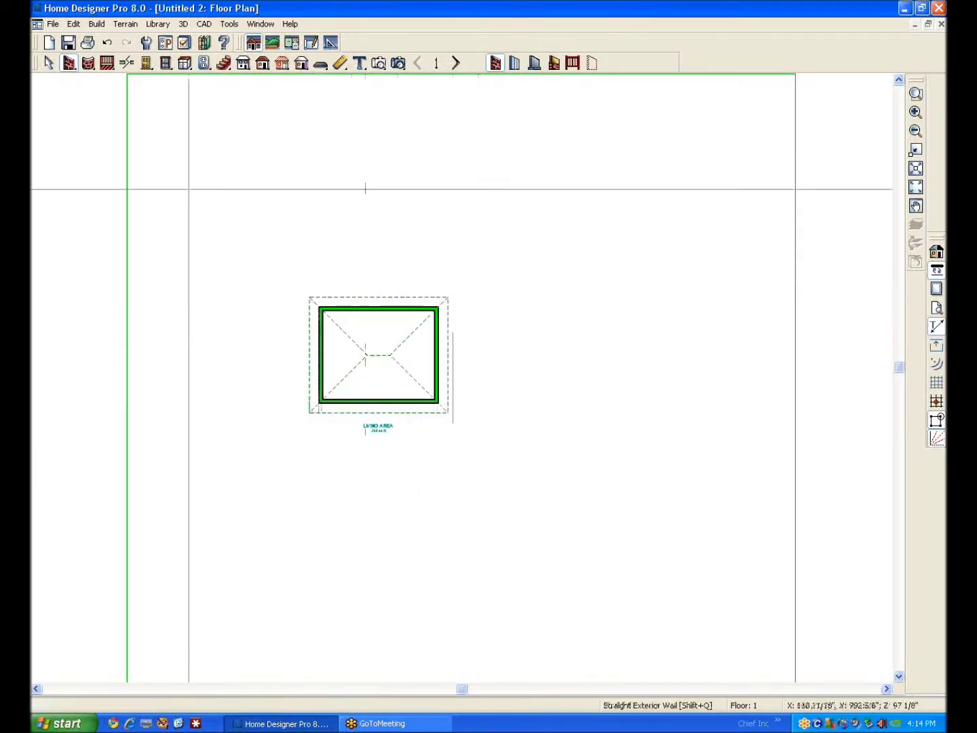
# - Place two windows and a hinged door in the room's bottom wall
pyautogui.click(165, 62)
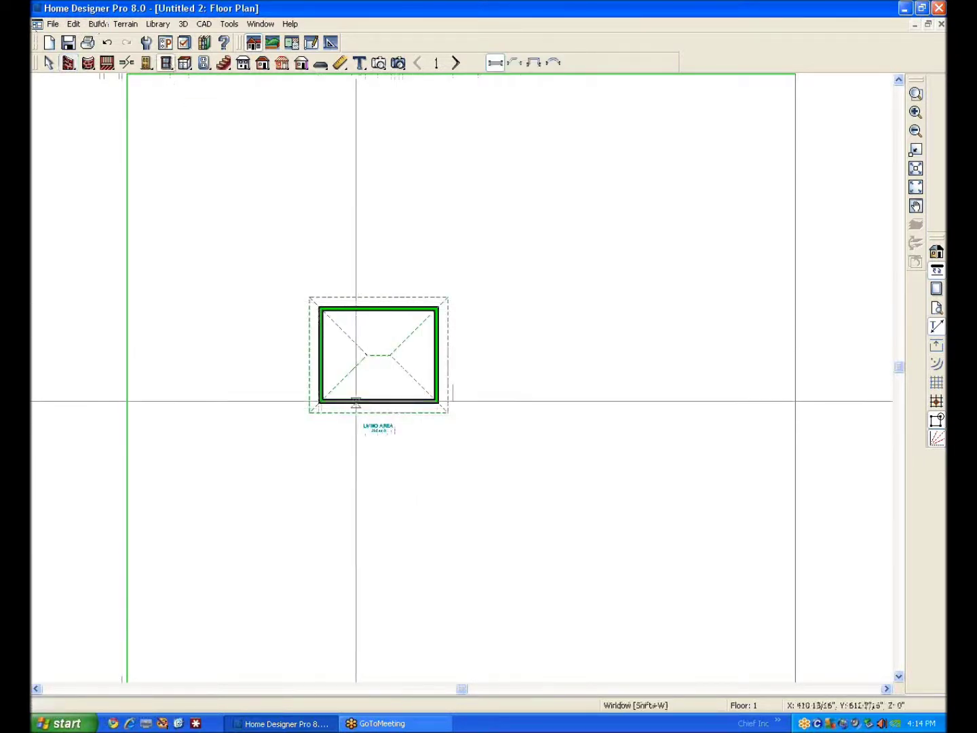
pyautogui.click(358, 400)
pyautogui.click(418, 400)
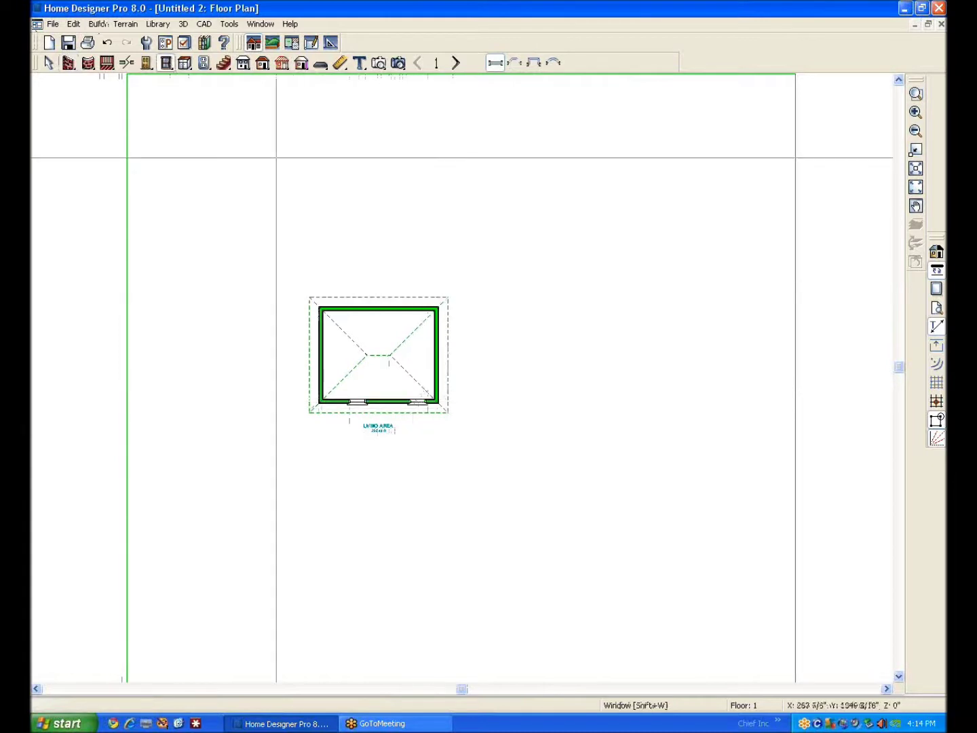
pyautogui.click(145, 63)
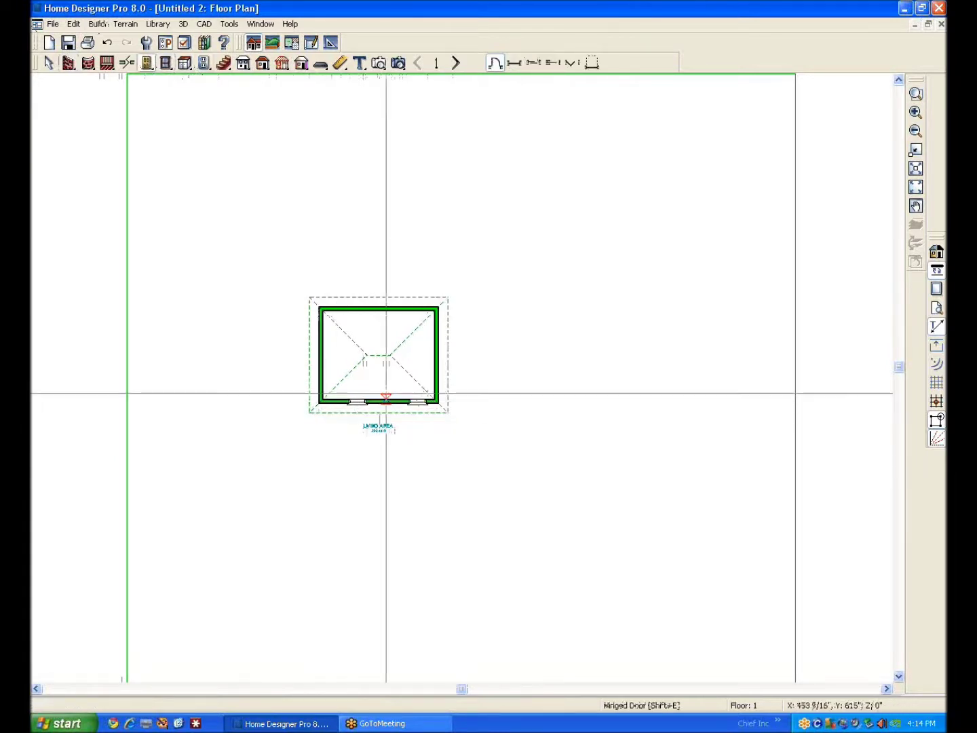
pyautogui.click(382, 400)
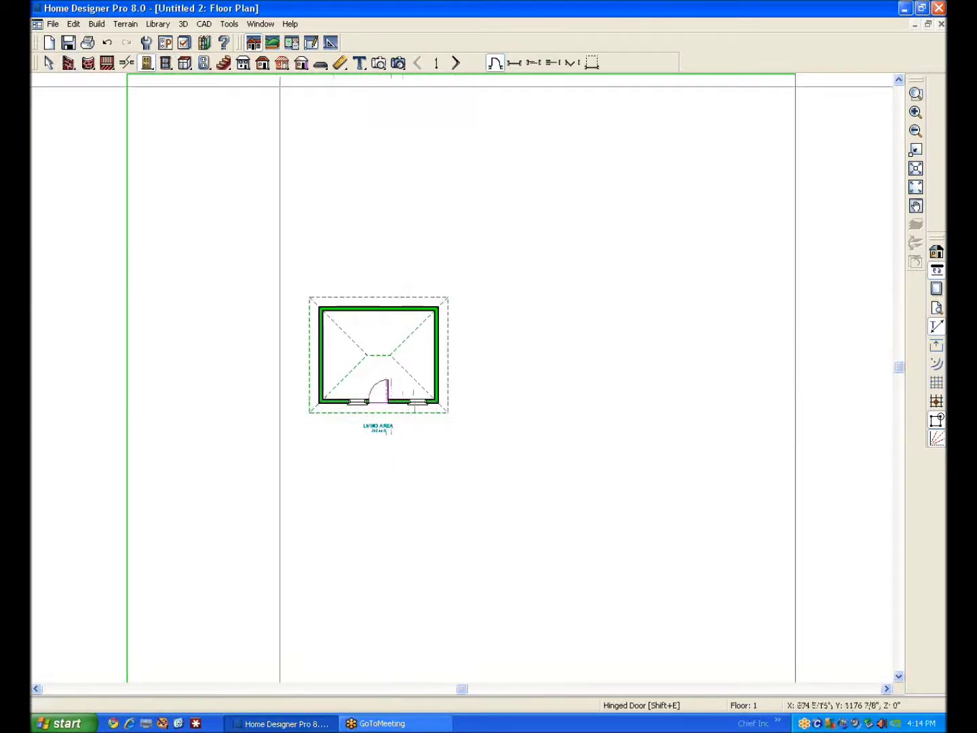
pyautogui.click(400, 63)
pyautogui.click(554, 64)
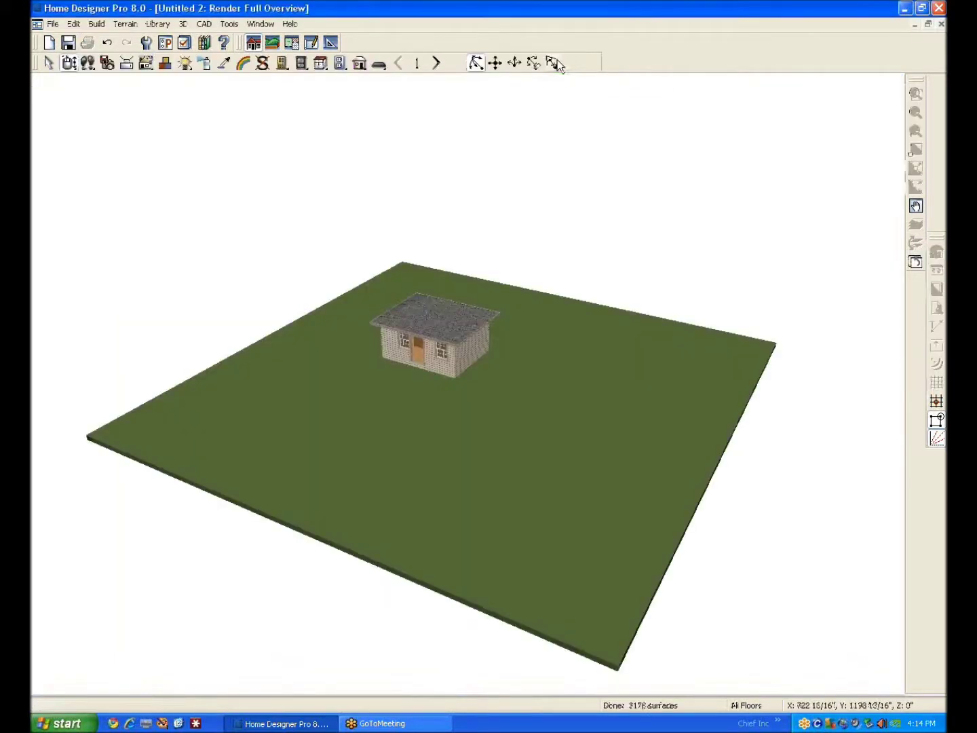
pyautogui.moveTo(459, 354); pyautogui.dragTo(563, 380)
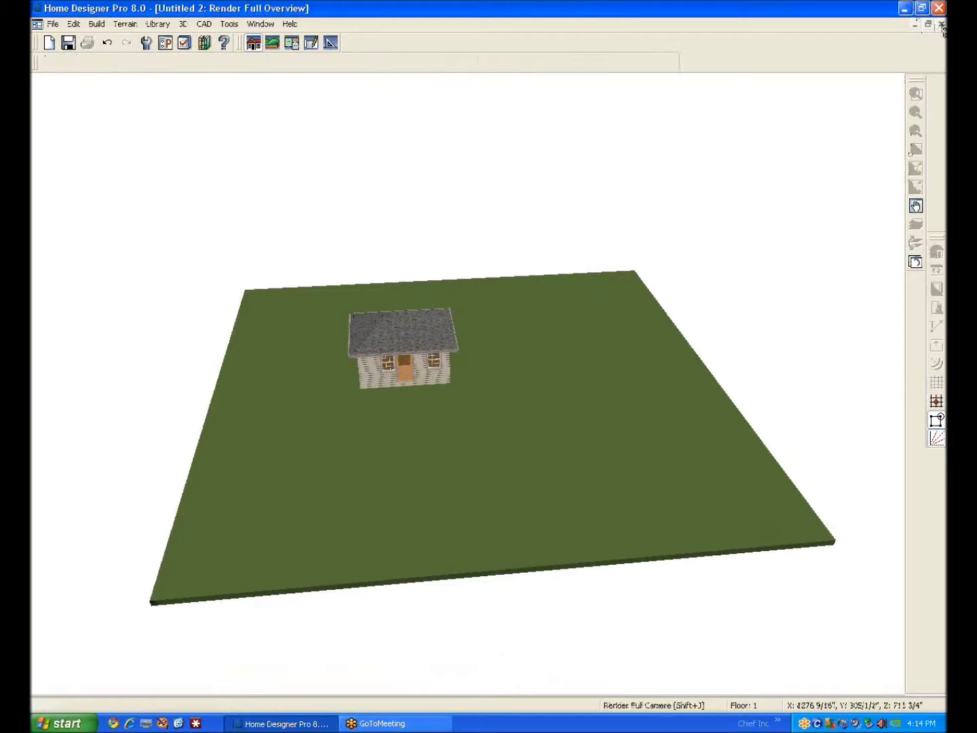
pyautogui.click(942, 24)
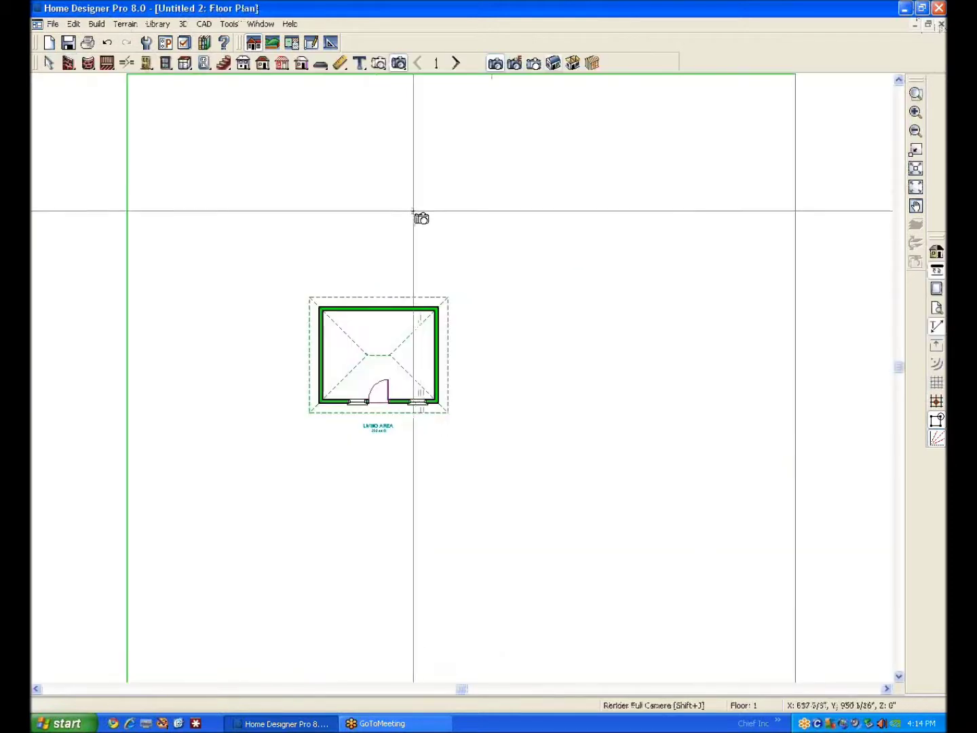
# - Build a new 2nd floor derived from the 1st Floor plan
pyautogui.click(73, 24)
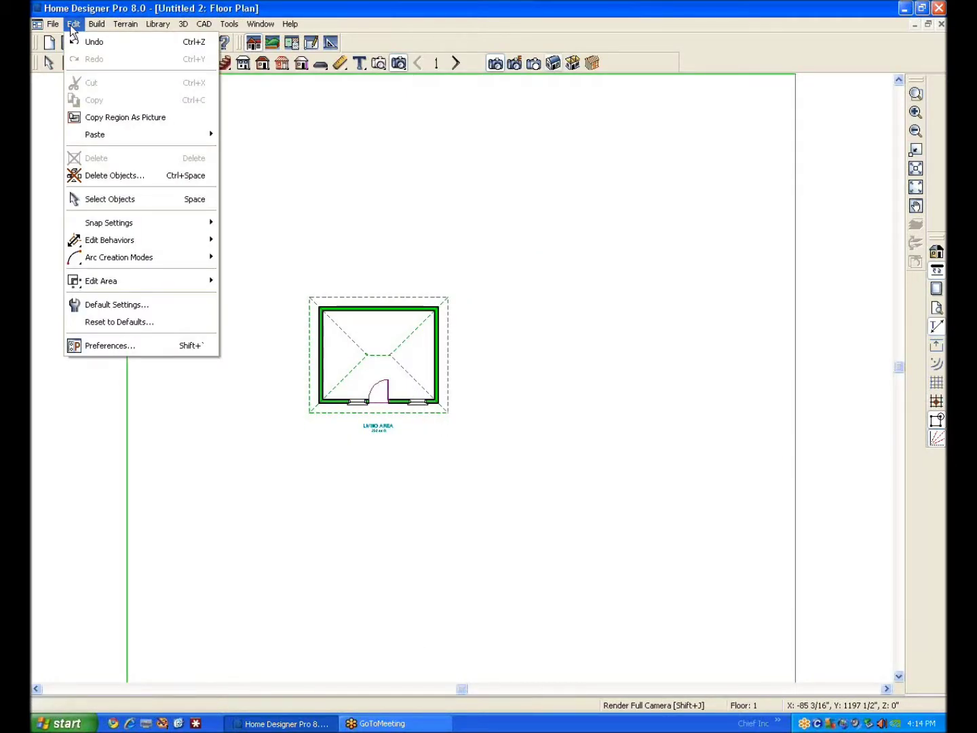
pyautogui.moveTo(98, 27)
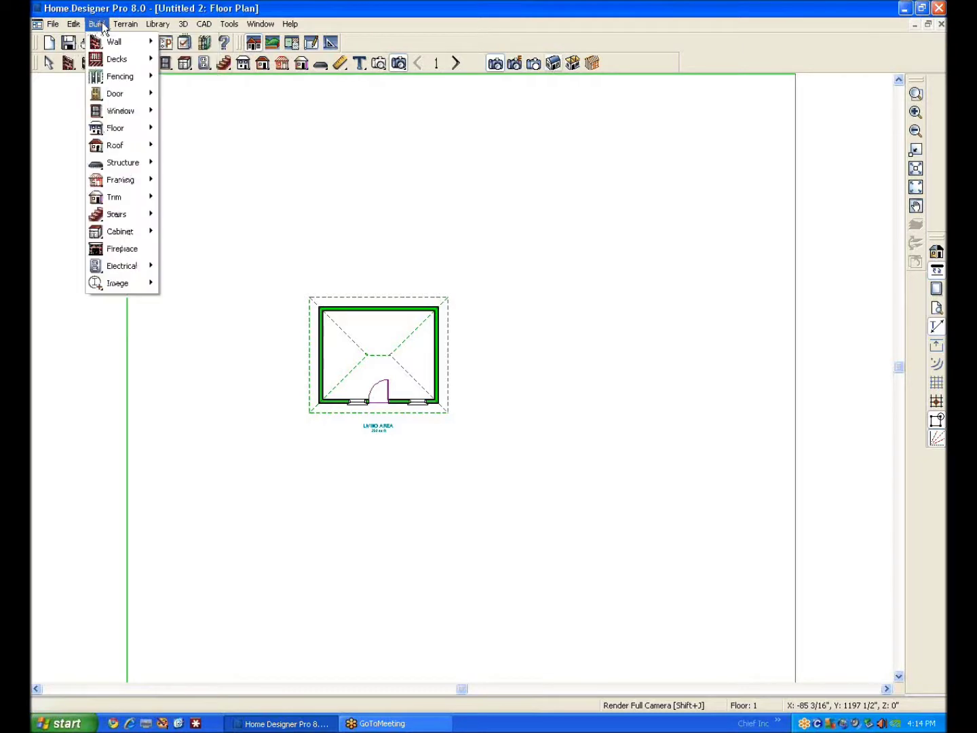
pyautogui.moveTo(152, 126)
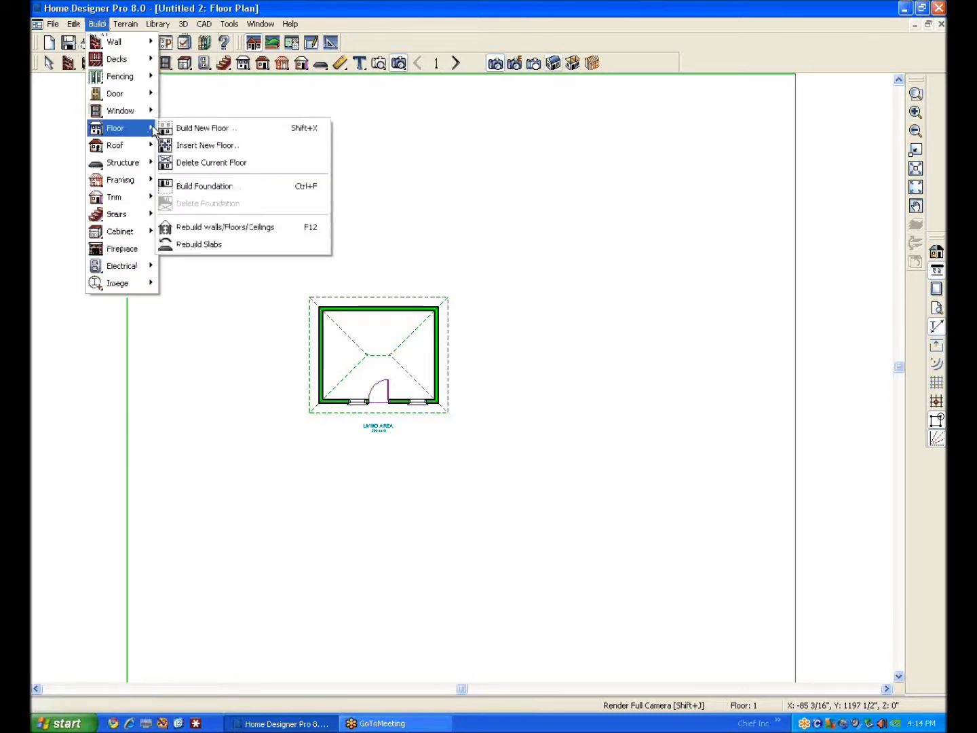
pyautogui.click(211, 129)
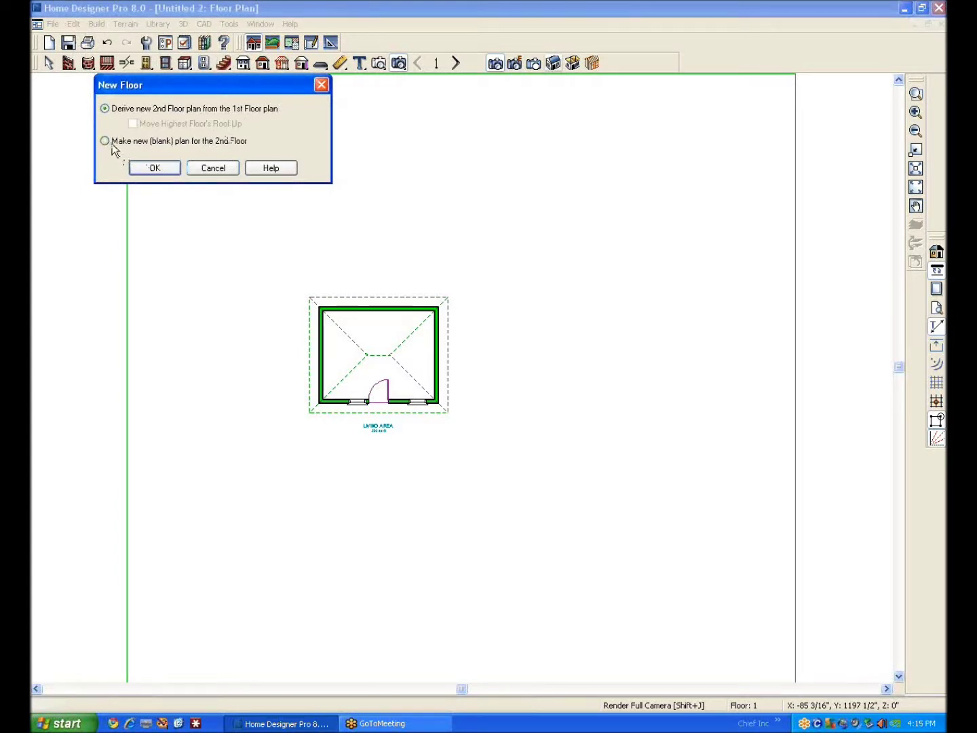
pyautogui.click(155, 168)
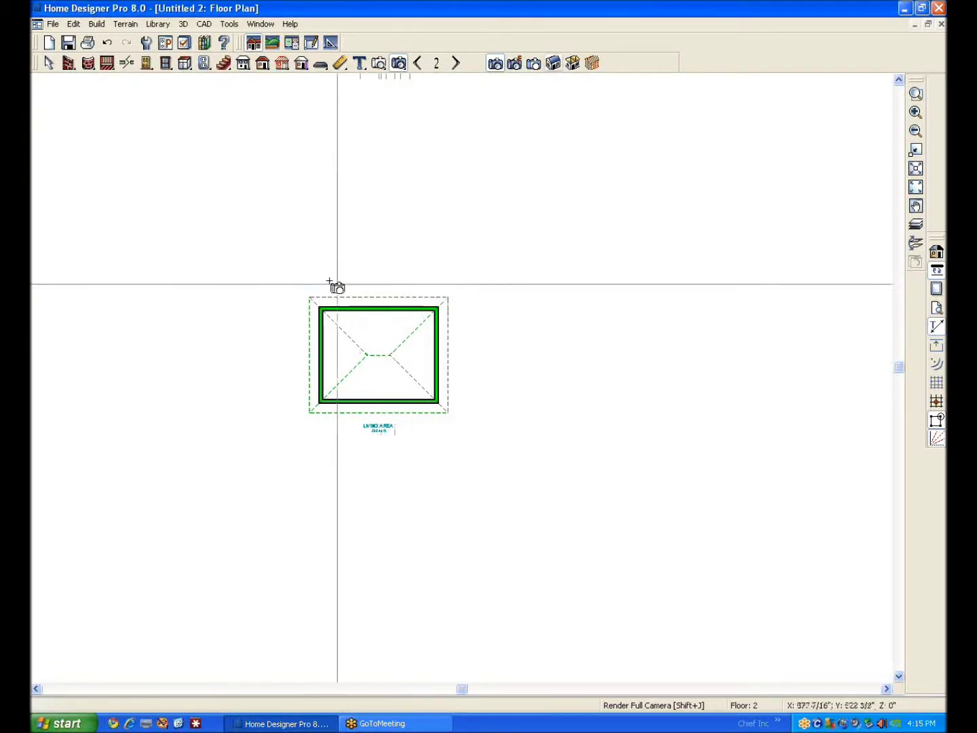
# - Add two windows to the right wall, then take the Hinged Door tool for the bottom wall
pyautogui.click(166, 62)
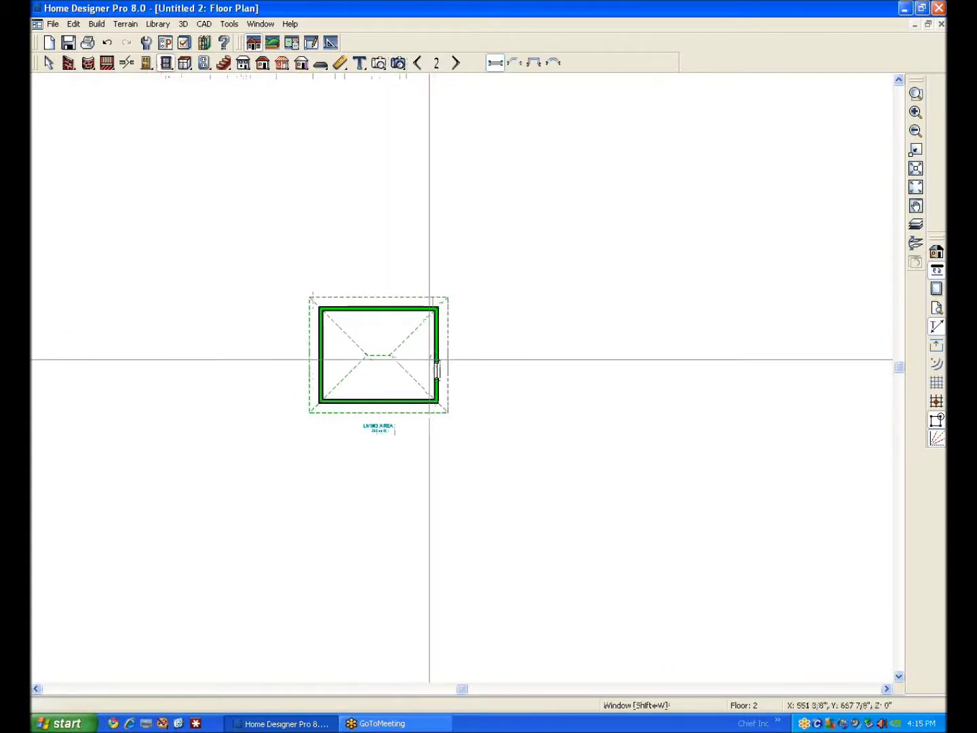
pyautogui.click(437, 370)
pyautogui.click(437, 333)
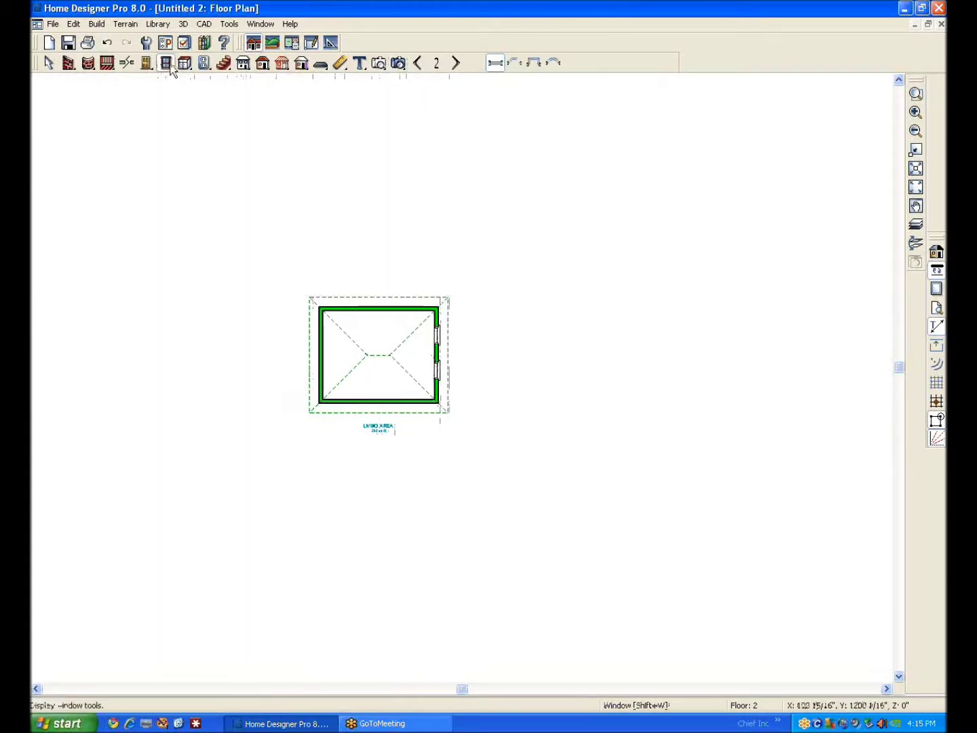
pyautogui.click(145, 63)
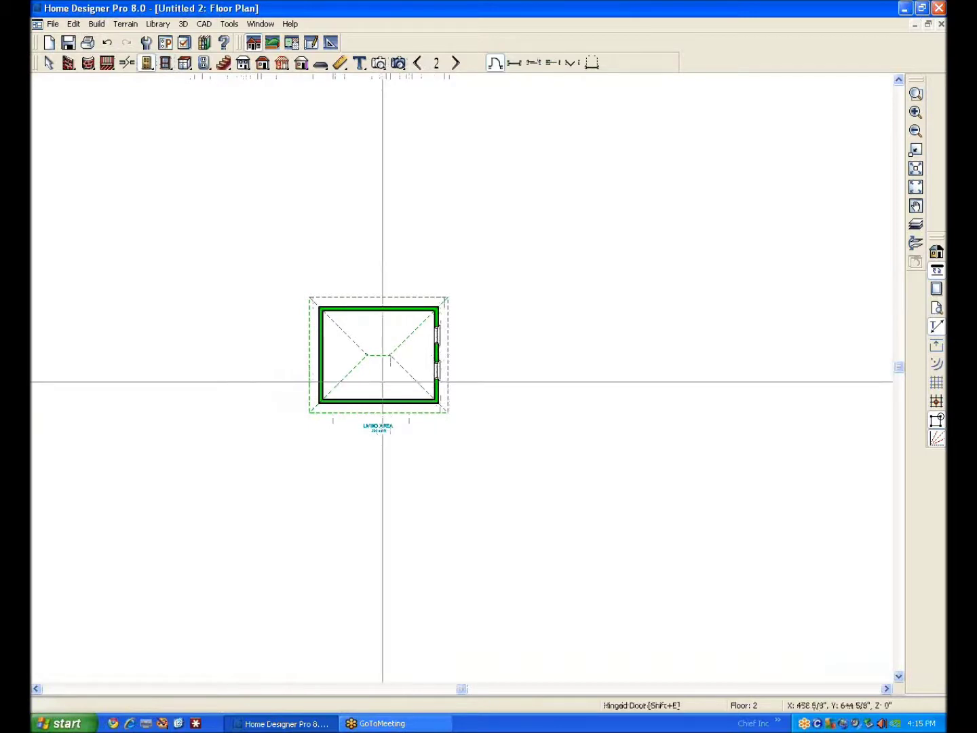
# - Check the two-story house in a Vector Full Overview from a lower angle, then close it
pyautogui.click(379, 63)
pyautogui.click(534, 65)
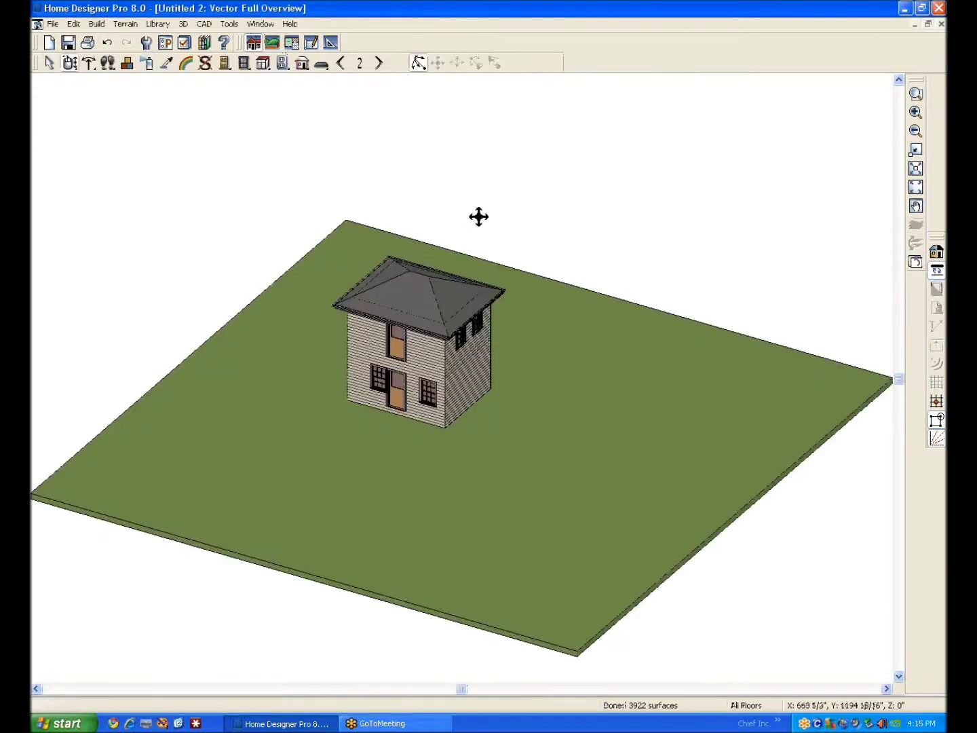
pyautogui.moveTo(466, 350); pyautogui.dragTo(452, 392)
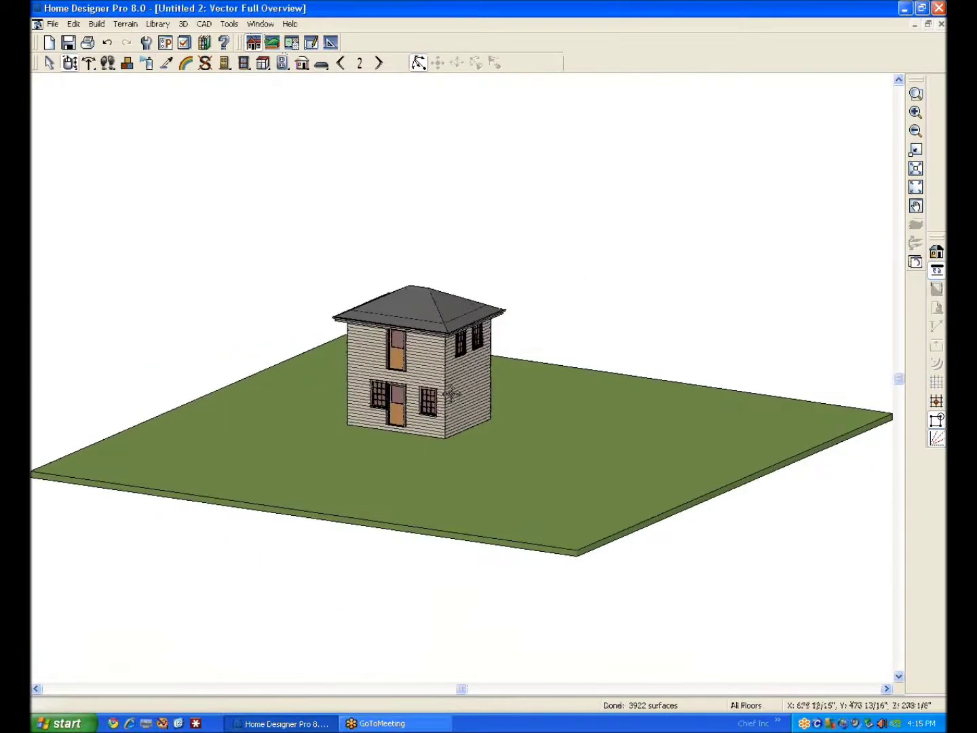
pyautogui.click(941, 25)
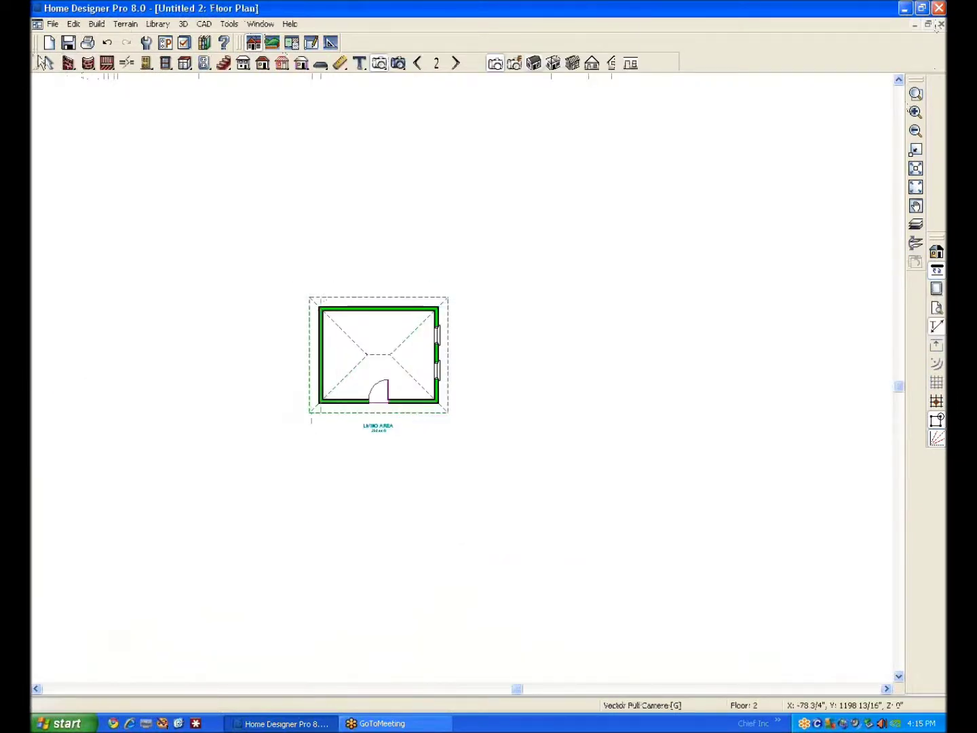
# - Select the second-floor room with its top and right walls and copy them
pyautogui.click(47, 64)
pyautogui.click(399, 314)
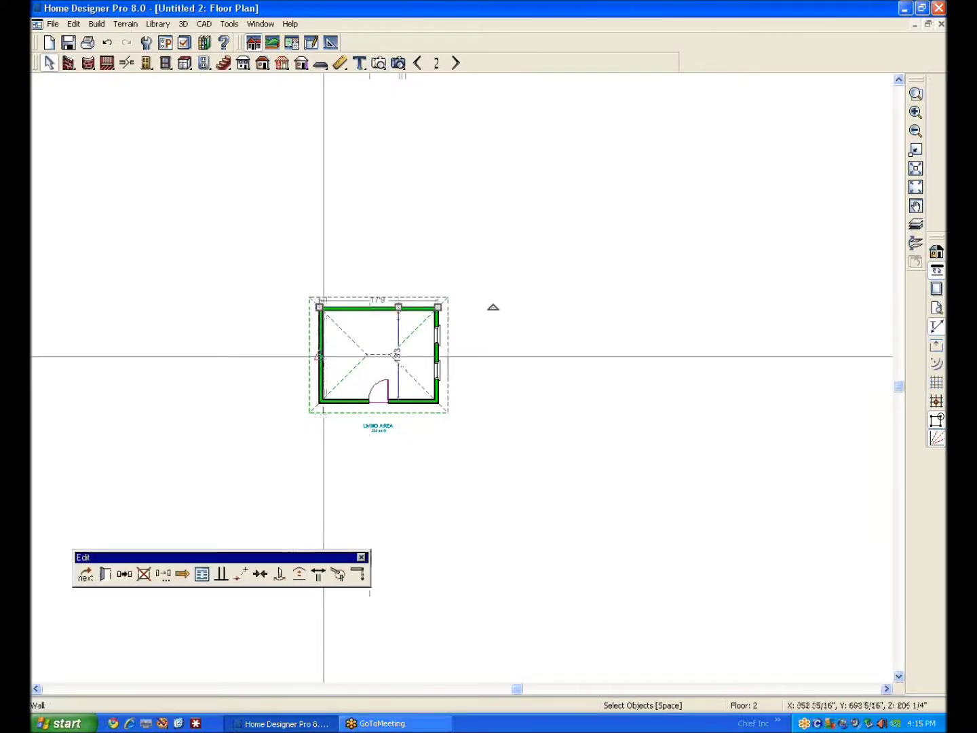
pyautogui.click(349, 383)
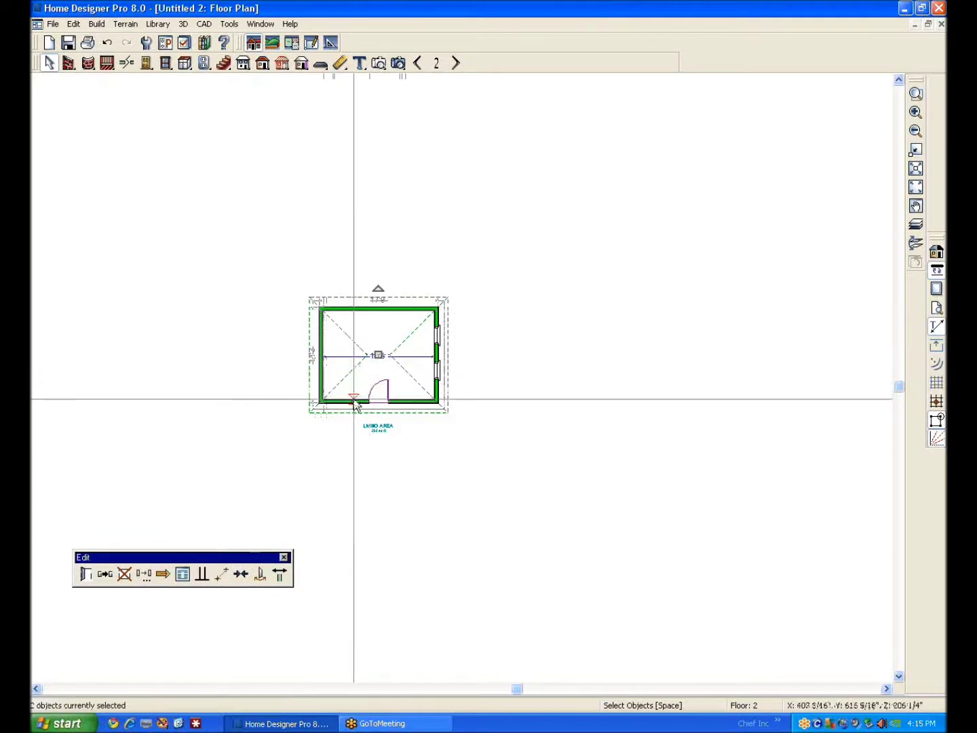
pyautogui.keyDown('shift'); pyautogui.click(436, 351); pyautogui.keyUp('shift')
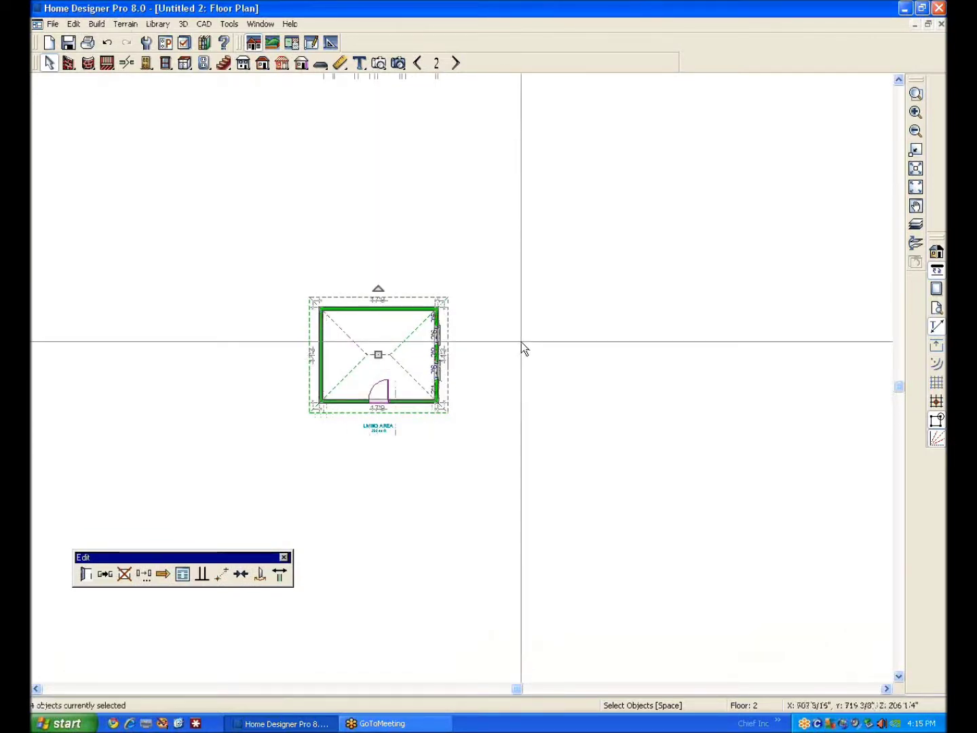
pyautogui.click(105, 574)
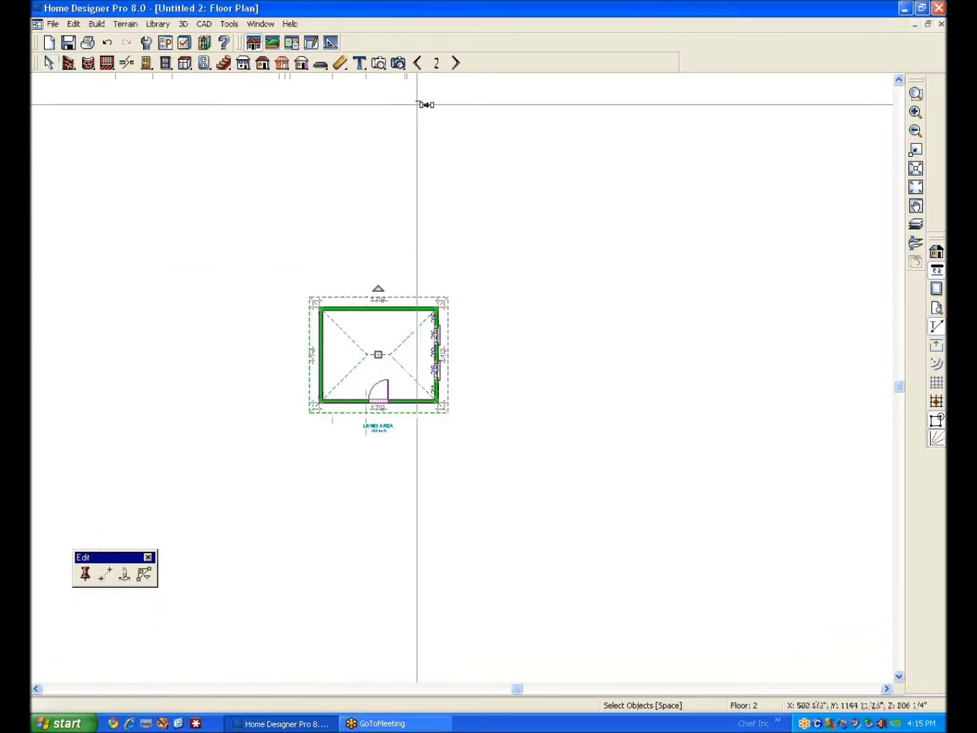
# - On Floor 1, marquee-select the room and all its walls and remove them
pyautogui.click(419, 64)
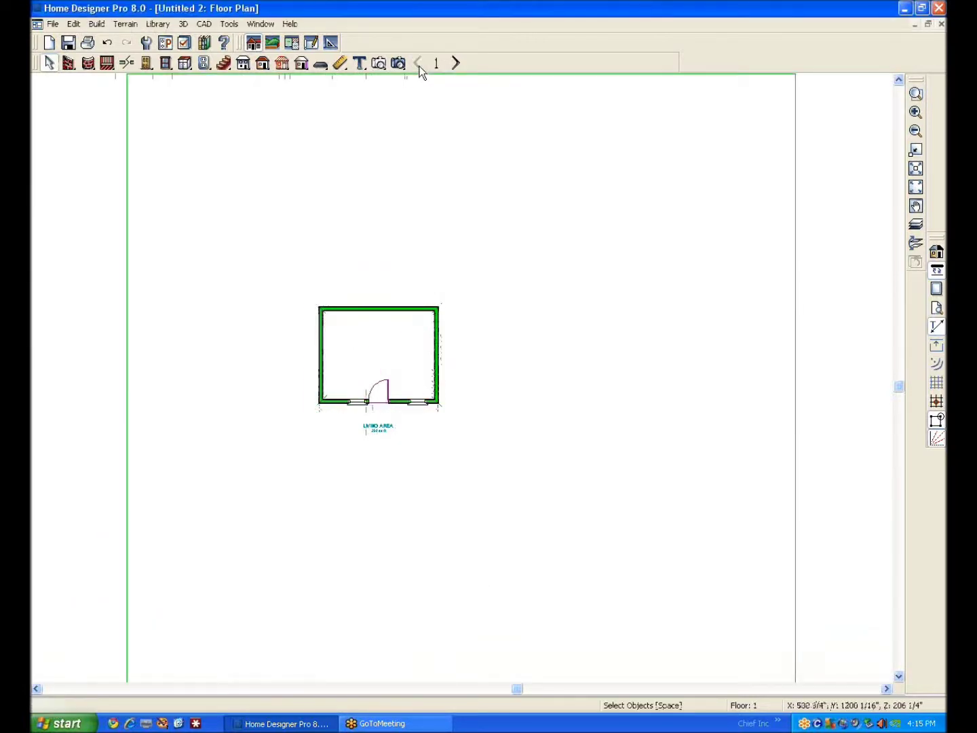
pyautogui.click(328, 345)
pyautogui.click(372, 316)
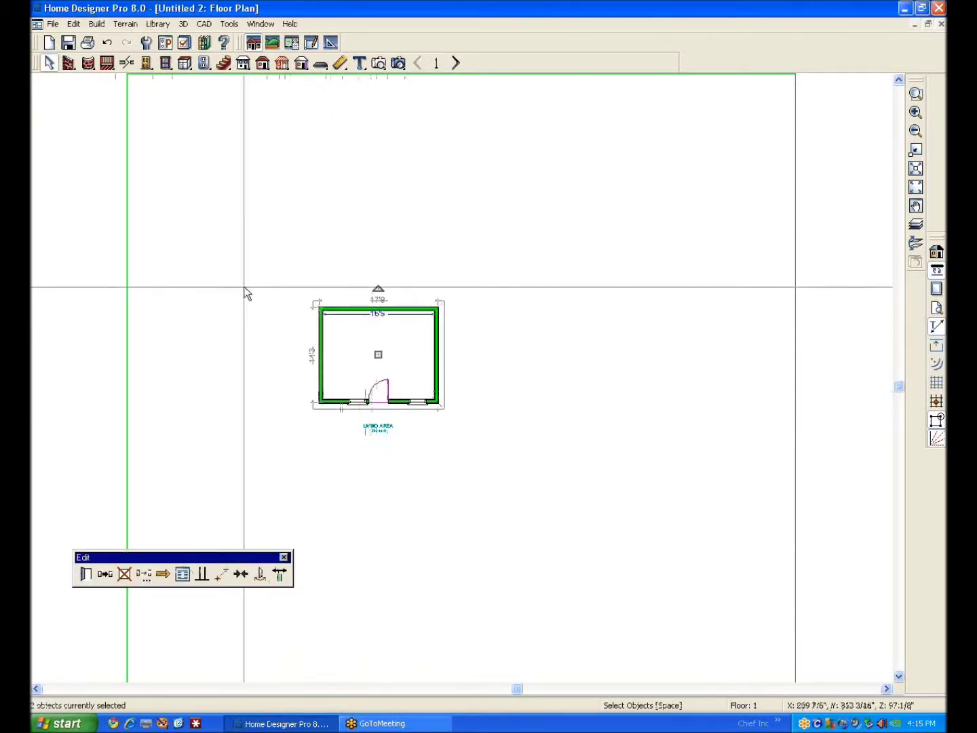
pyautogui.moveTo(285, 277); pyautogui.dragTo(490, 431)
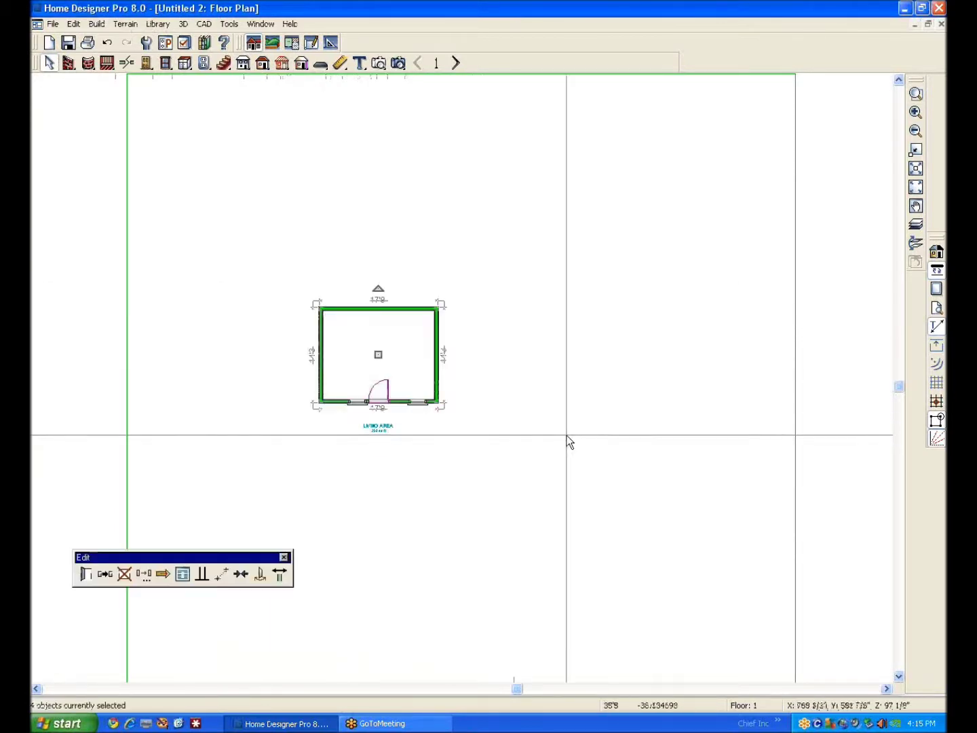
pyautogui.press('Delete')
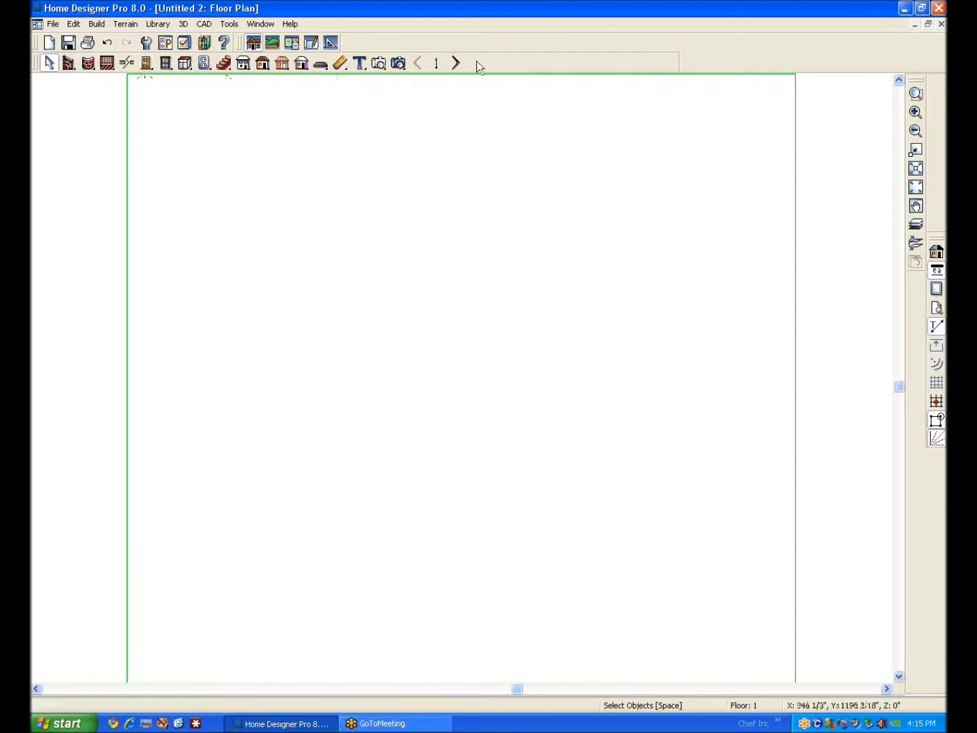
# - Turn on the reference floor overlay and step up and back to Floor 1
pyautogui.click(916, 224)
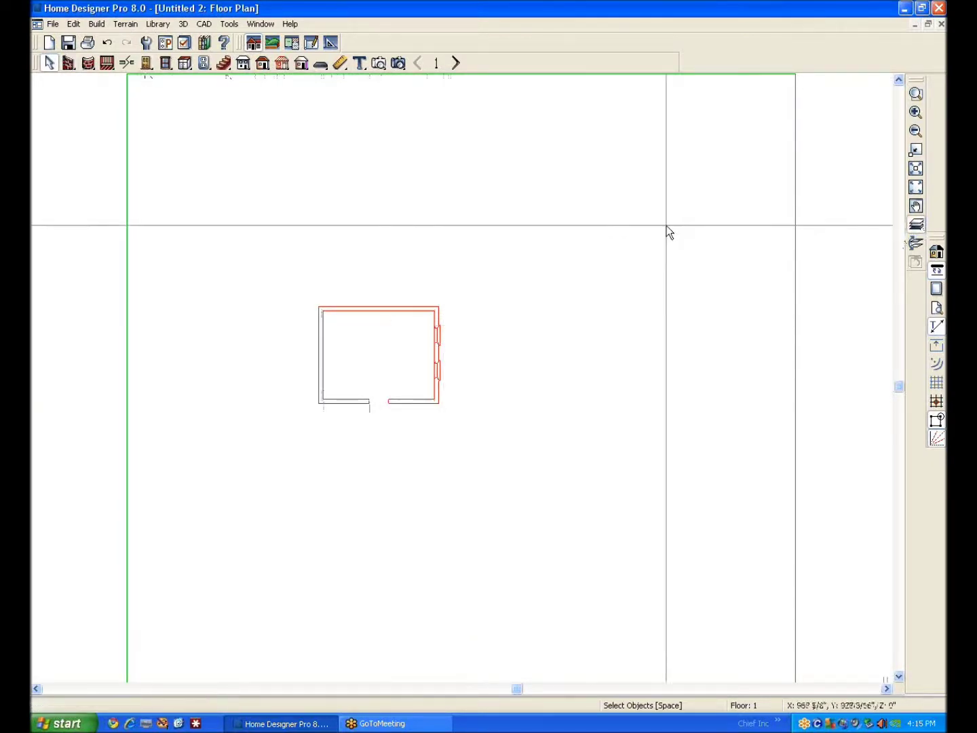
pyautogui.click(455, 63)
pyautogui.click(417, 64)
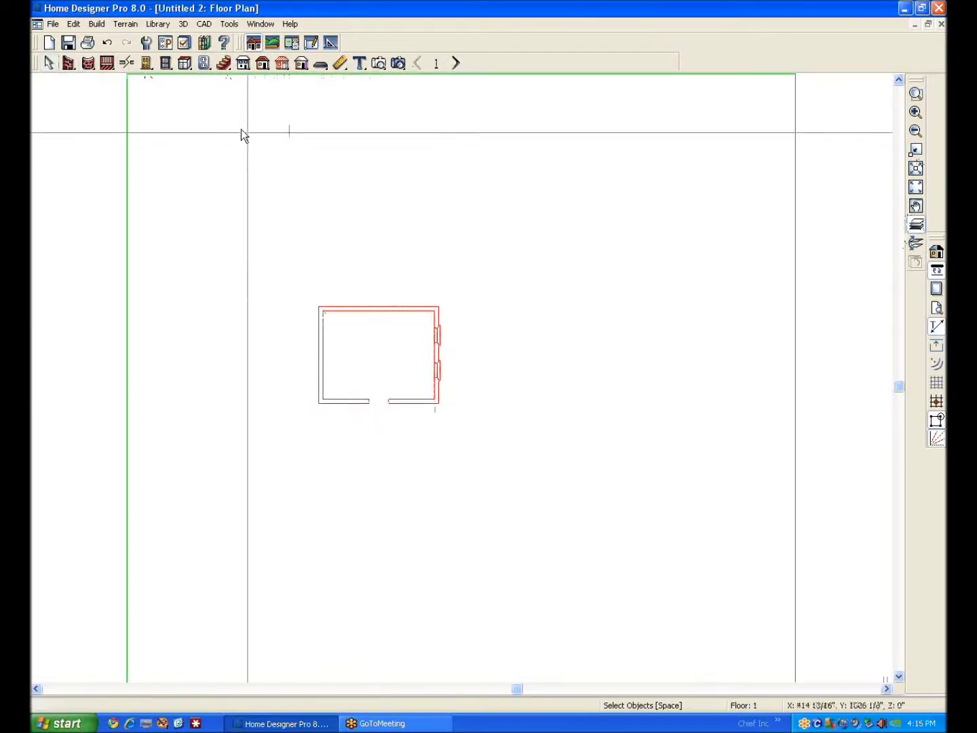
pyautogui.click(73, 24)
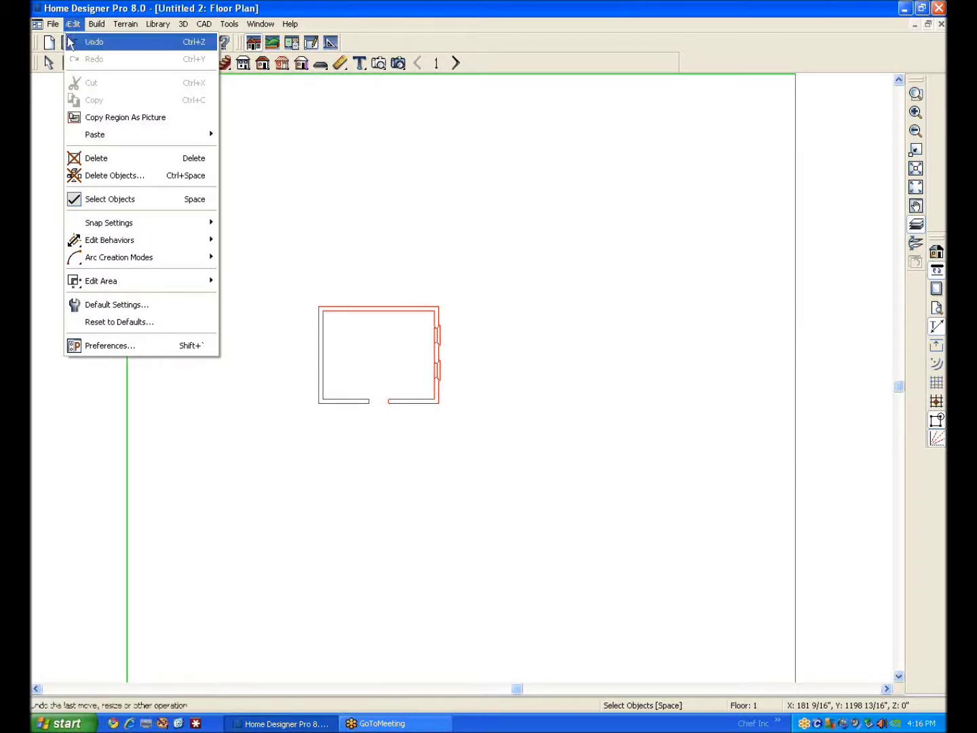
# - Paste the walls back with Paste Hold Position and inspect the house in a 3D overview
pyautogui.moveTo(99, 136)
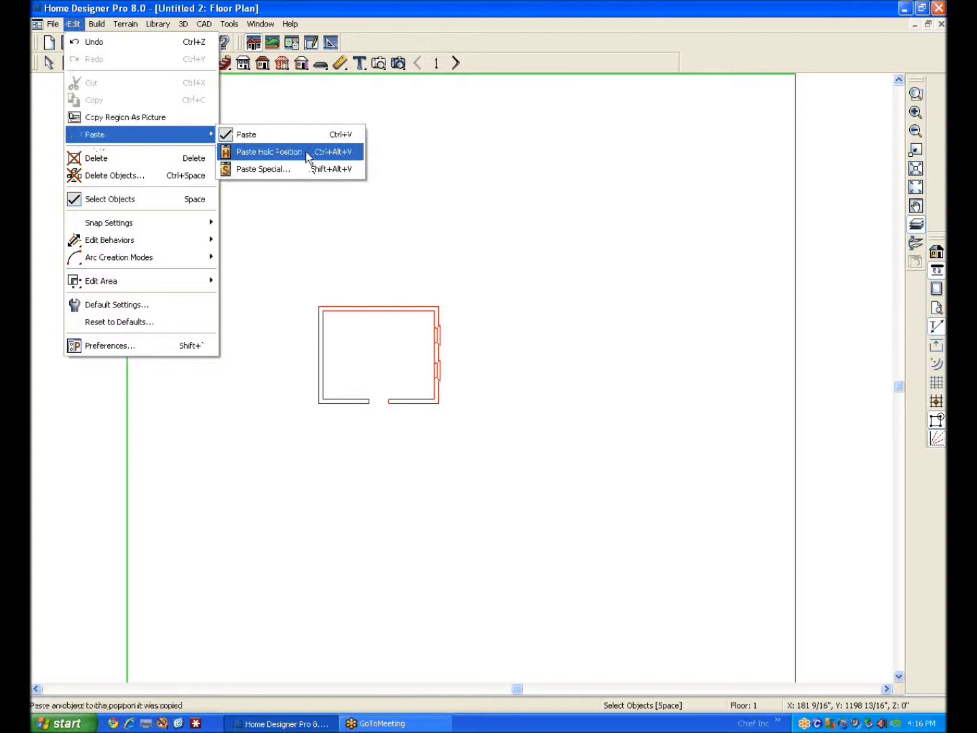
pyautogui.click(307, 152)
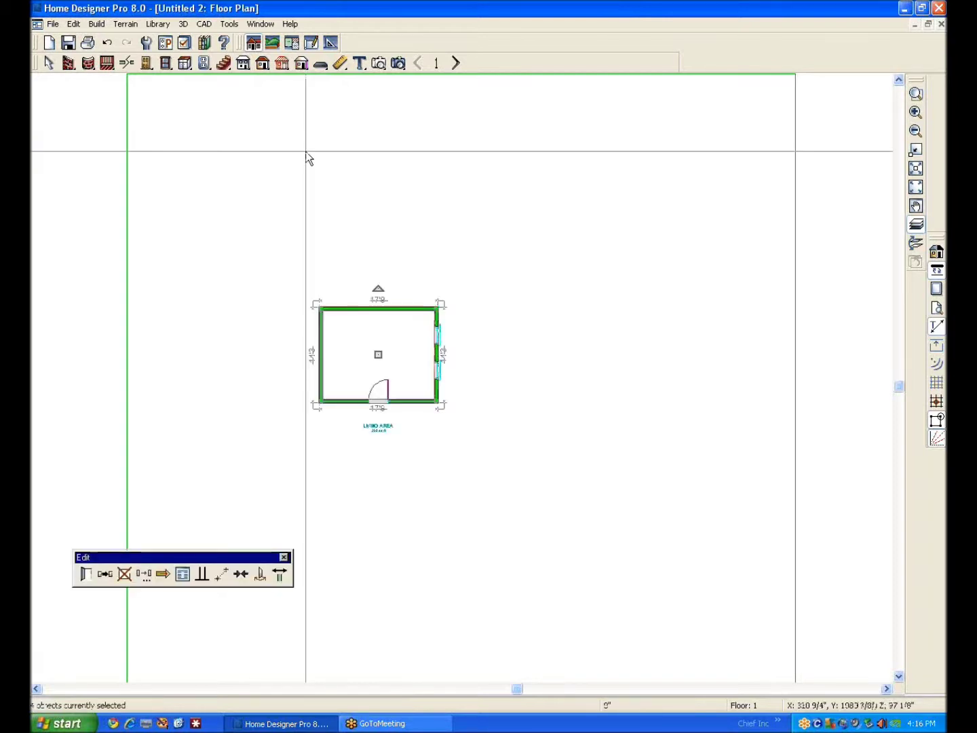
pyautogui.click(378, 63)
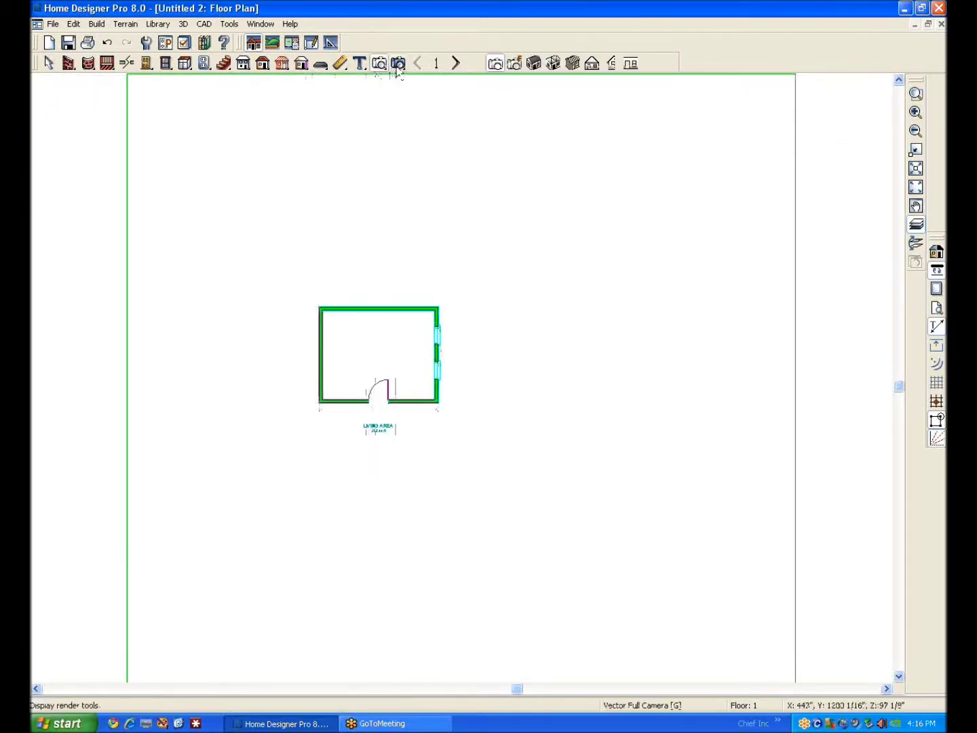
pyautogui.click(535, 64)
pyautogui.moveTo(400, 335)
pyautogui.mouseDown()
pyautogui.moveTo(309, 338)
pyautogui.moveTo(349, 322)
pyautogui.moveTo(389, 333)
pyautogui.mouseUp()
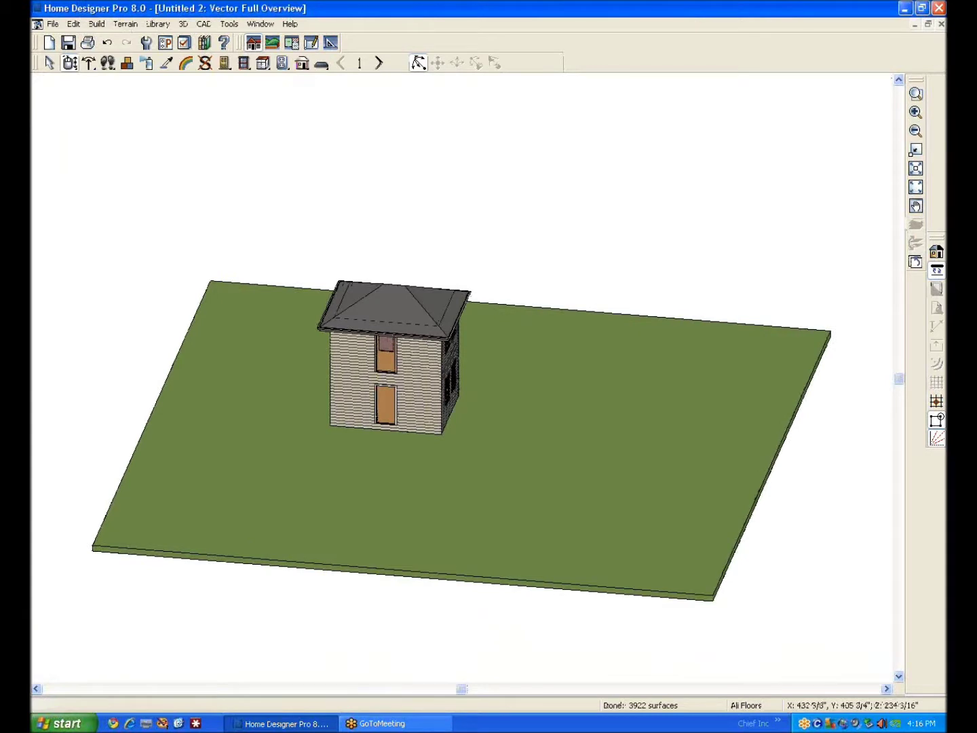
pyautogui.click(942, 24)
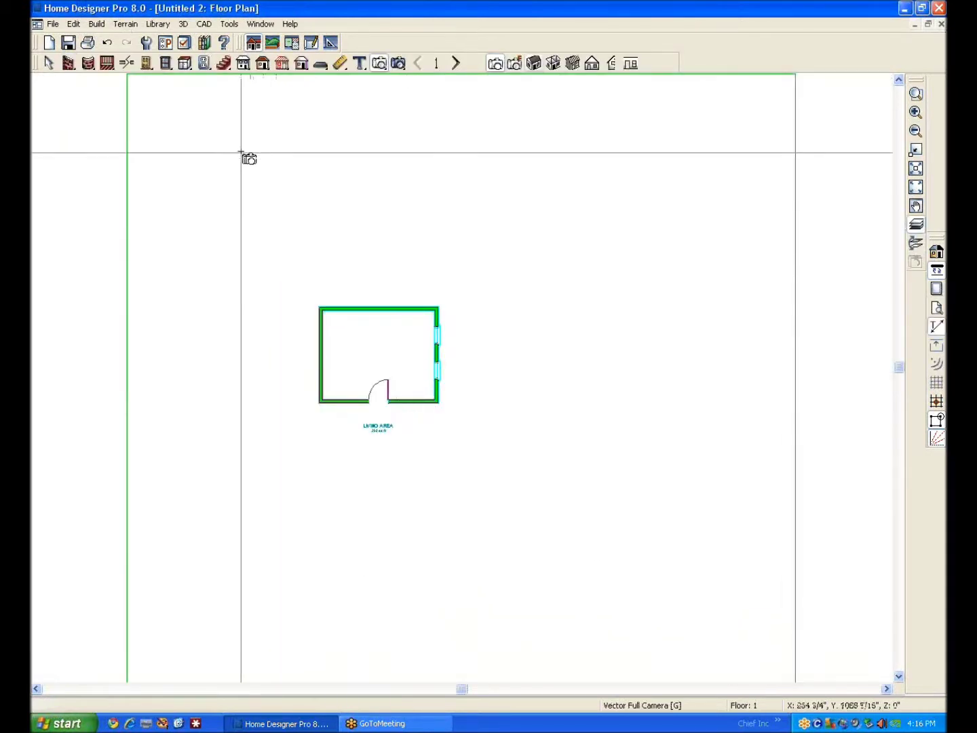
# - Drag a selection marquee around the whole Floor 1 room to select every wall
pyautogui.click(53, 66)
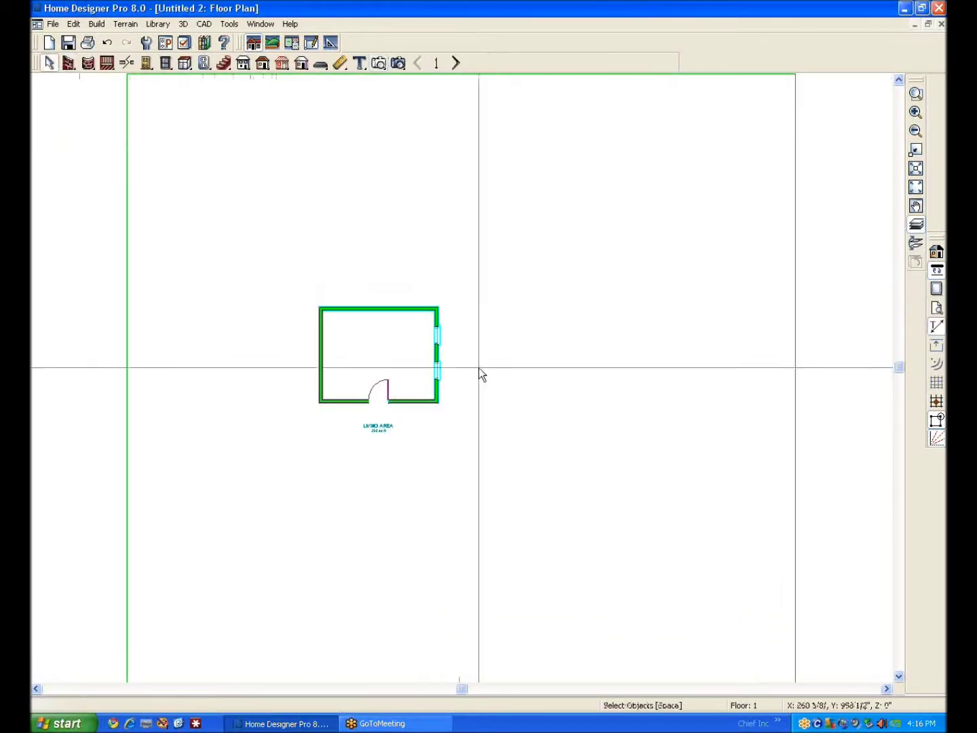
pyautogui.click(417, 402)
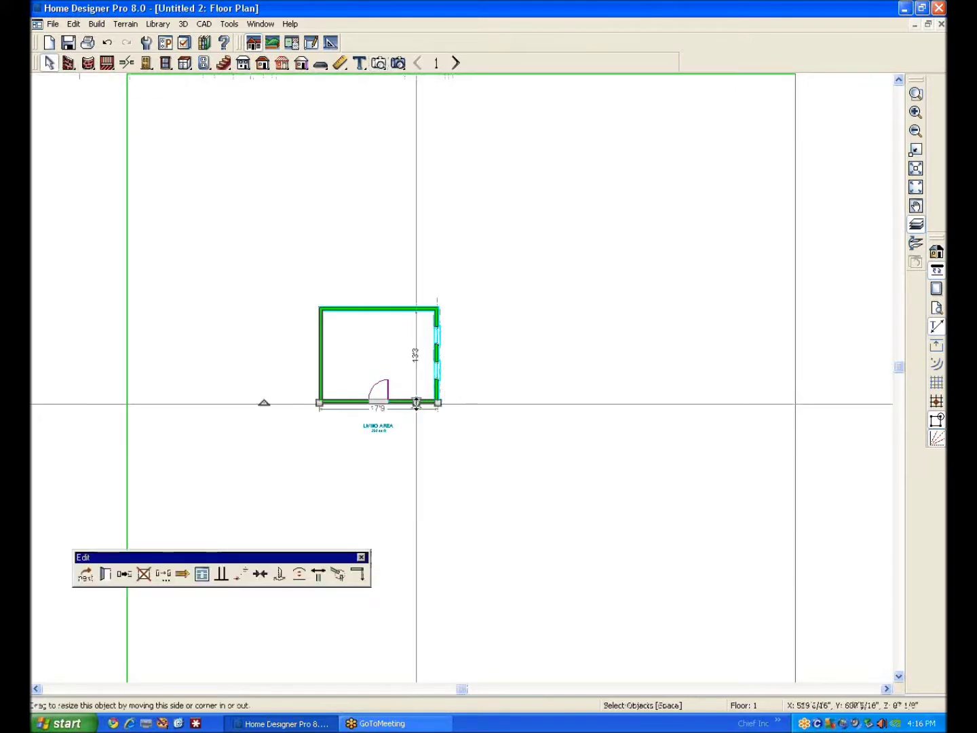
pyautogui.keyDown('shift'); pyautogui.click(321, 357); pyautogui.keyUp('shift')
pyautogui.click(284, 272)
pyautogui.moveTo(278, 283); pyautogui.dragTo(462, 412)
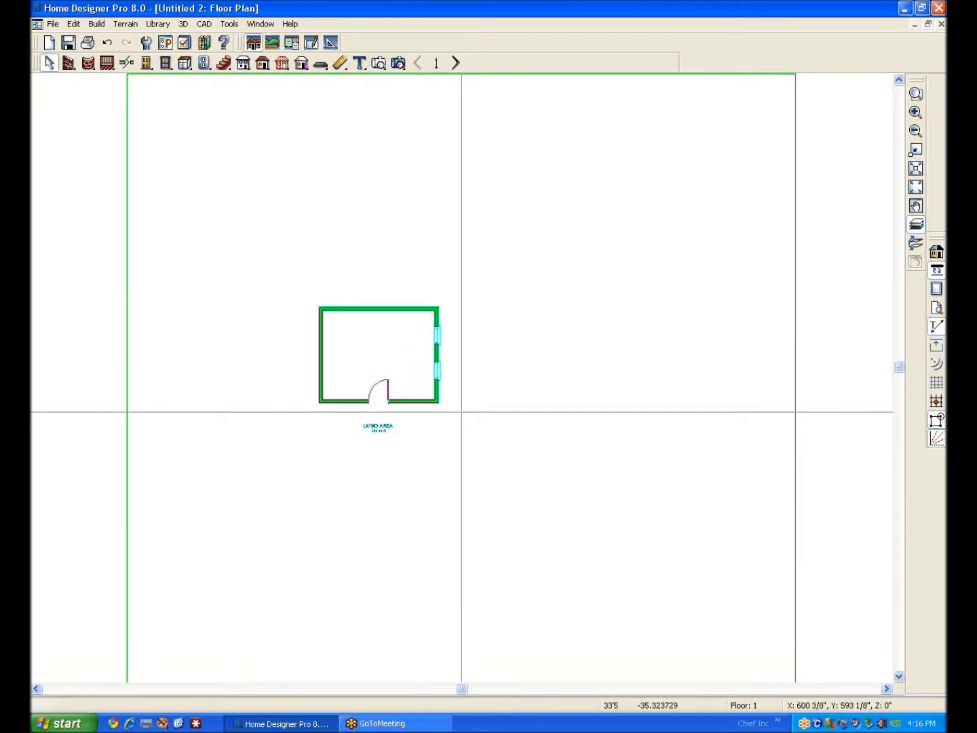
pyautogui.click(265, 250)
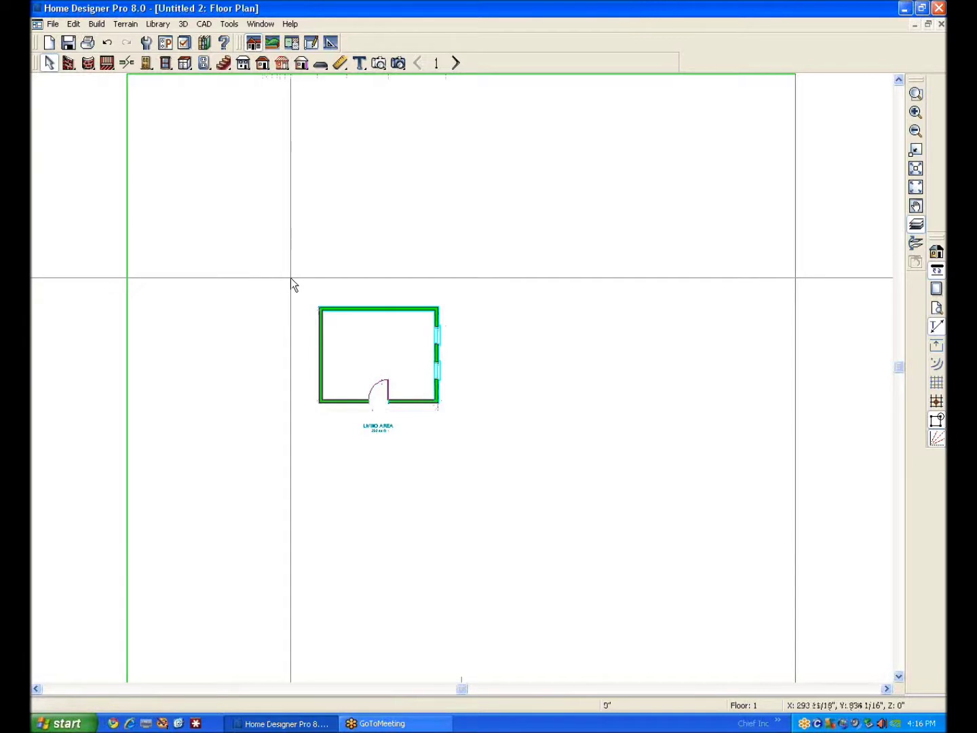
pyautogui.moveTo(290, 276); pyautogui.dragTo(462, 408)
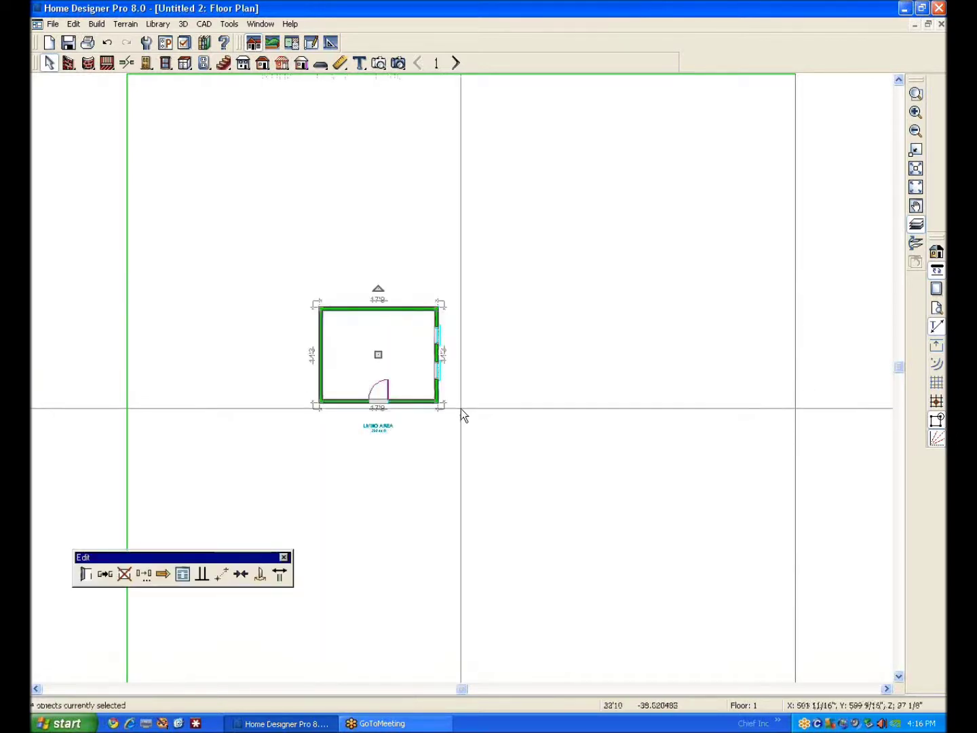
# - Copy the selected walls and build a new third floor above Floor 2
pyautogui.click(112, 574)
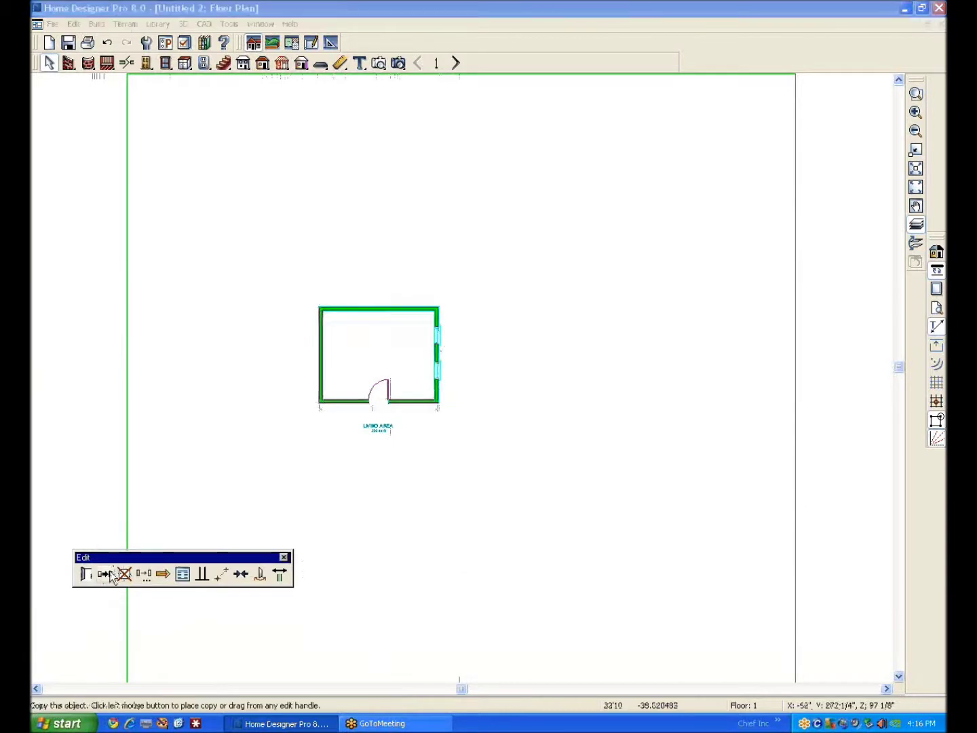
pyautogui.click(457, 66)
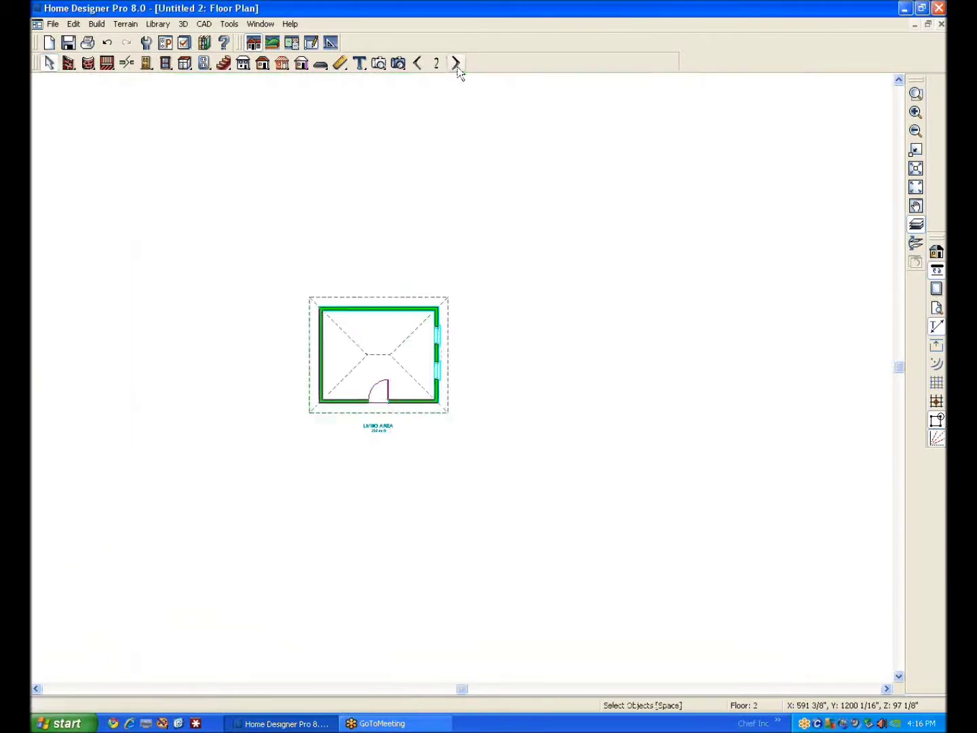
pyautogui.click(415, 63)
pyautogui.click(105, 27)
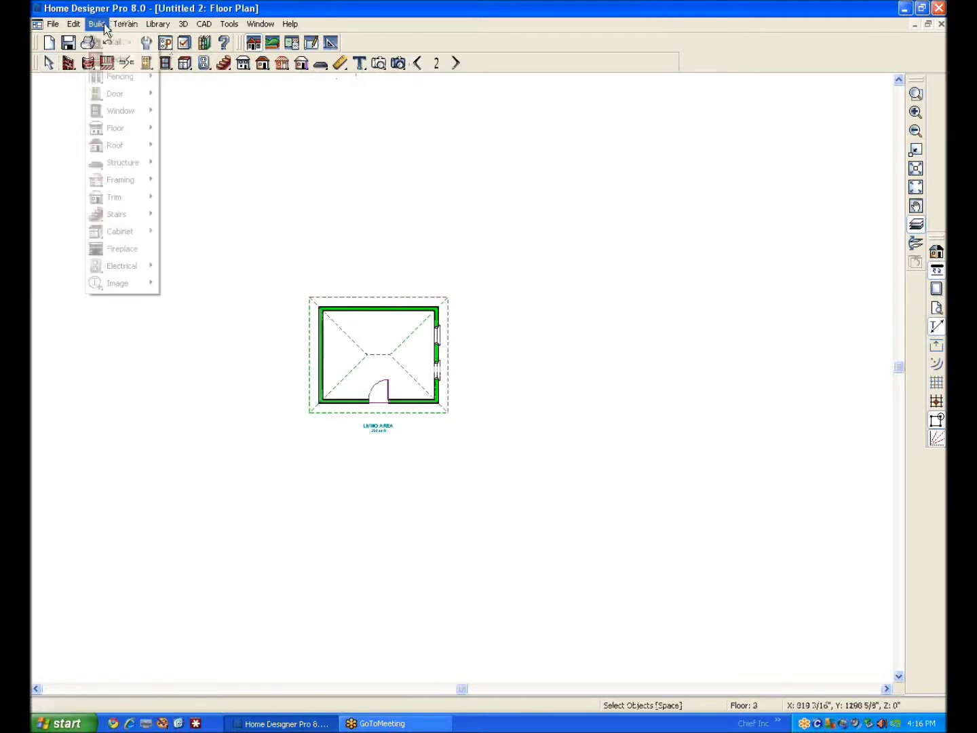
pyautogui.moveTo(146, 153)
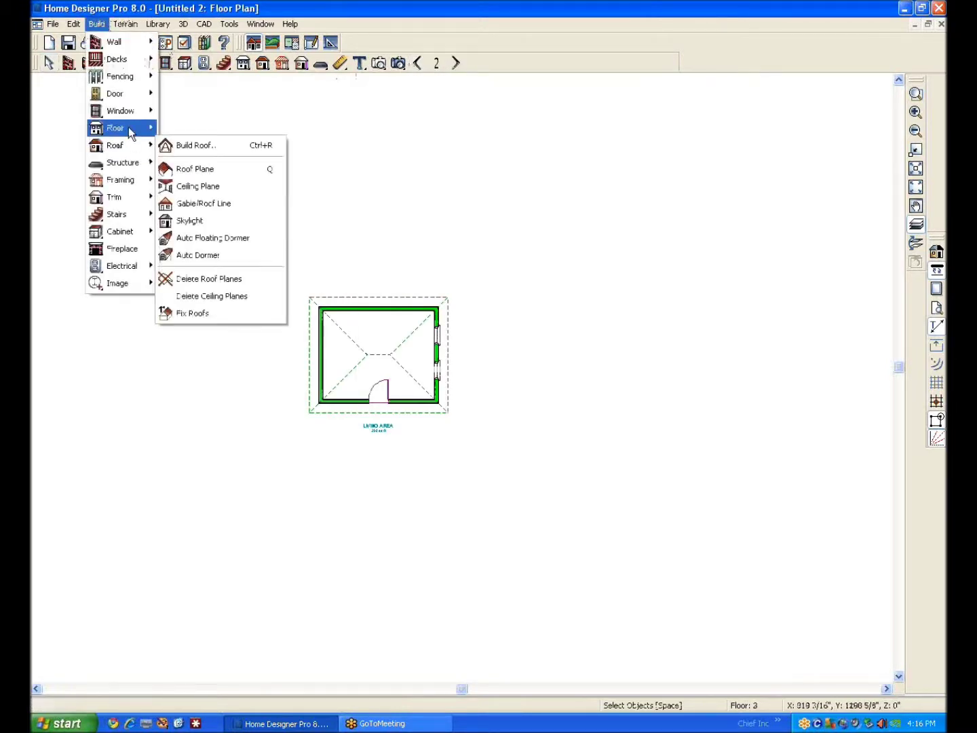
pyautogui.moveTo(129, 128)
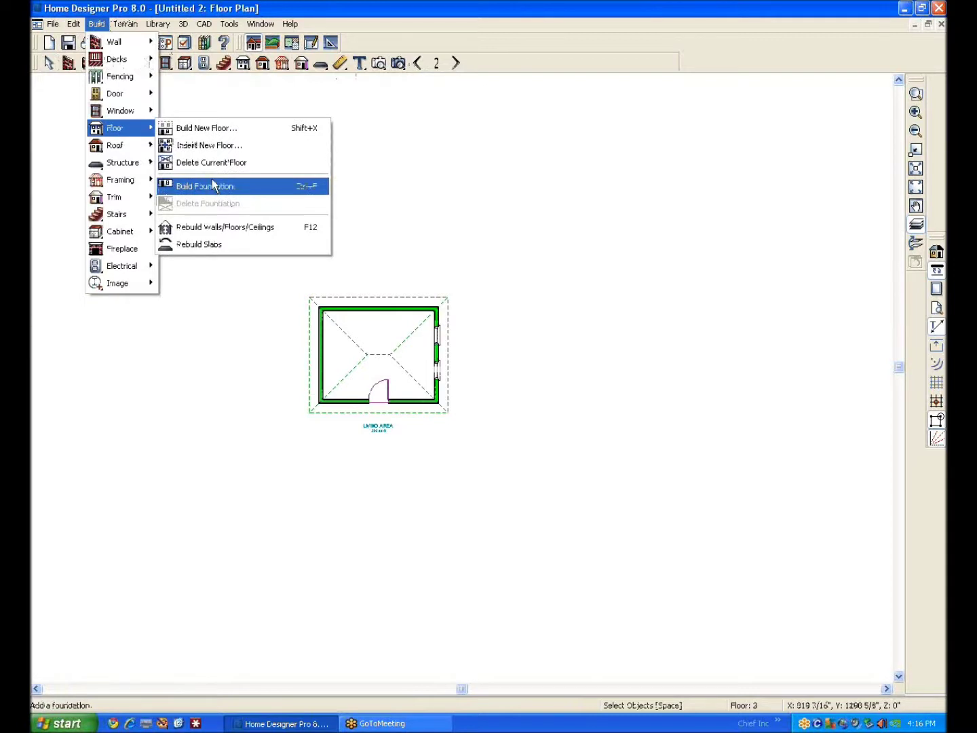
pyautogui.click(207, 127)
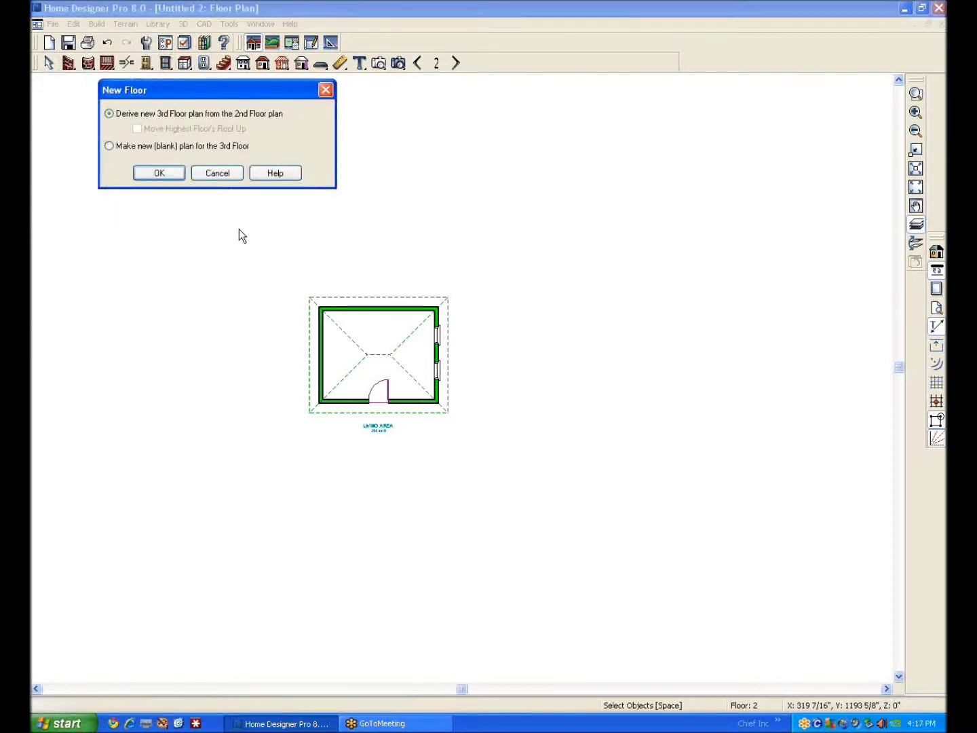
pyautogui.click(160, 179)
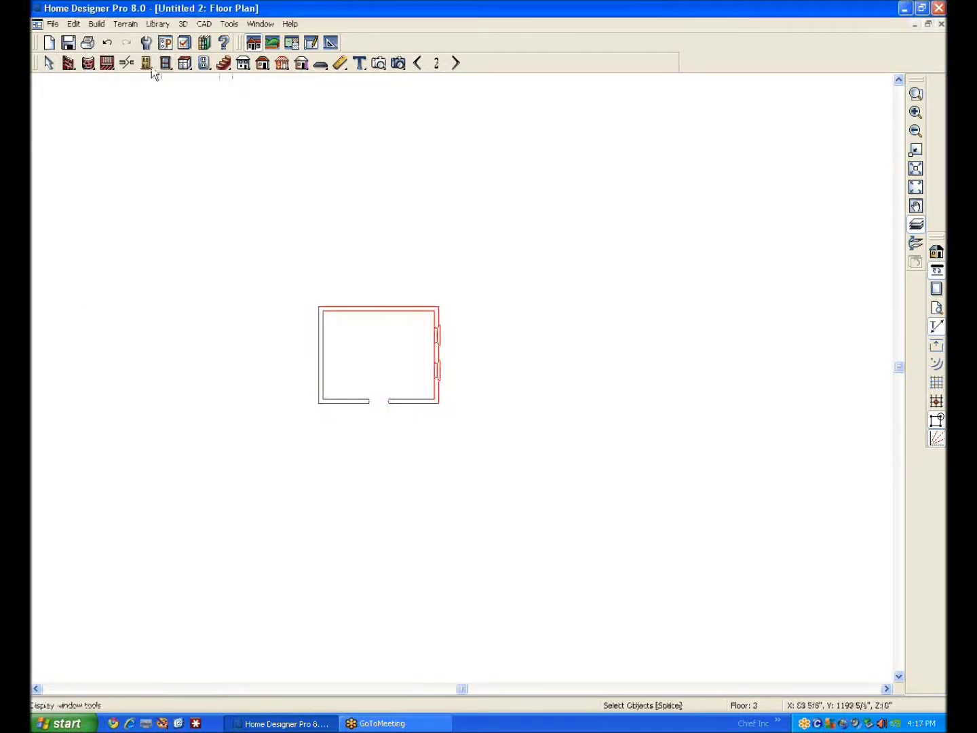
# - Paste the walls with Paste Hold Position on Floor 3 and render a full 3D overview
pyautogui.click(74, 24)
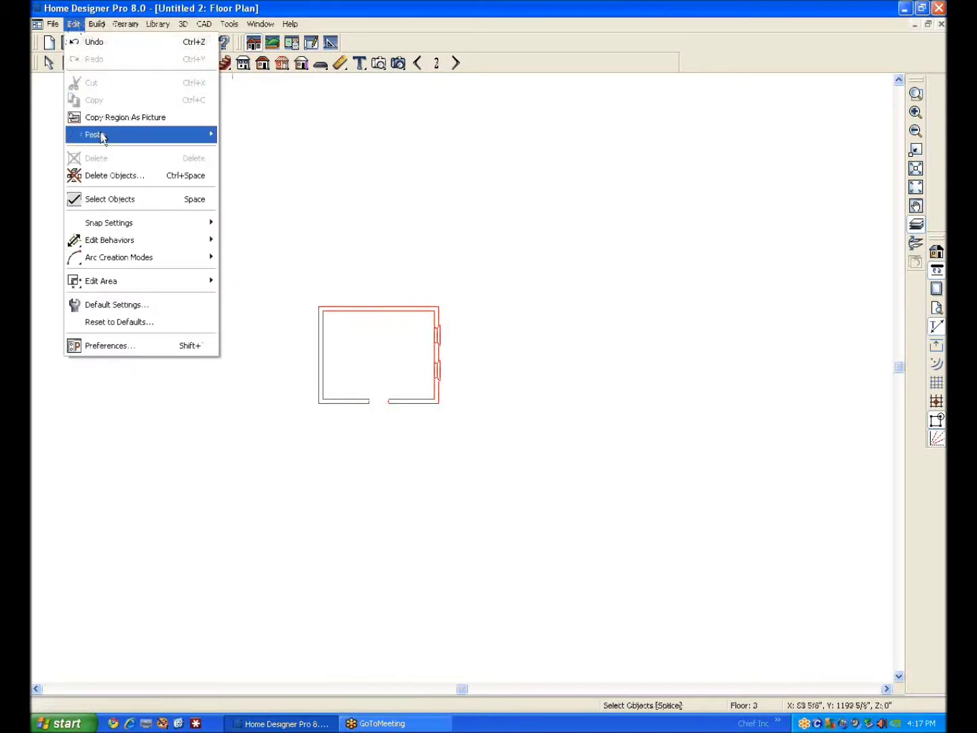
pyautogui.moveTo(101, 135)
pyautogui.click(262, 152)
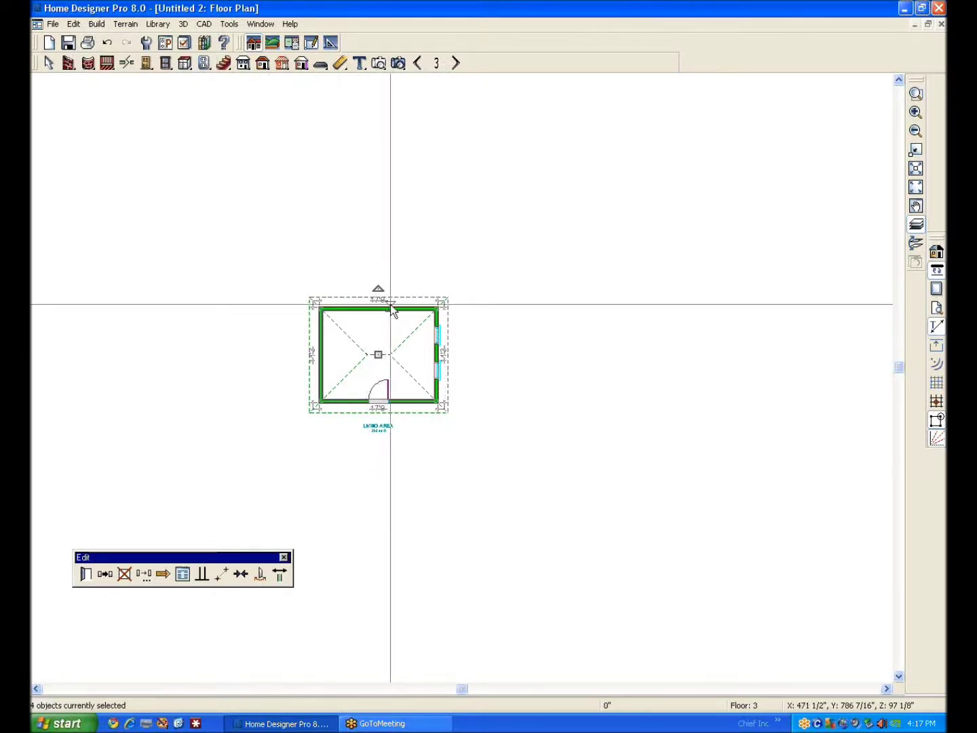
pyautogui.click(399, 63)
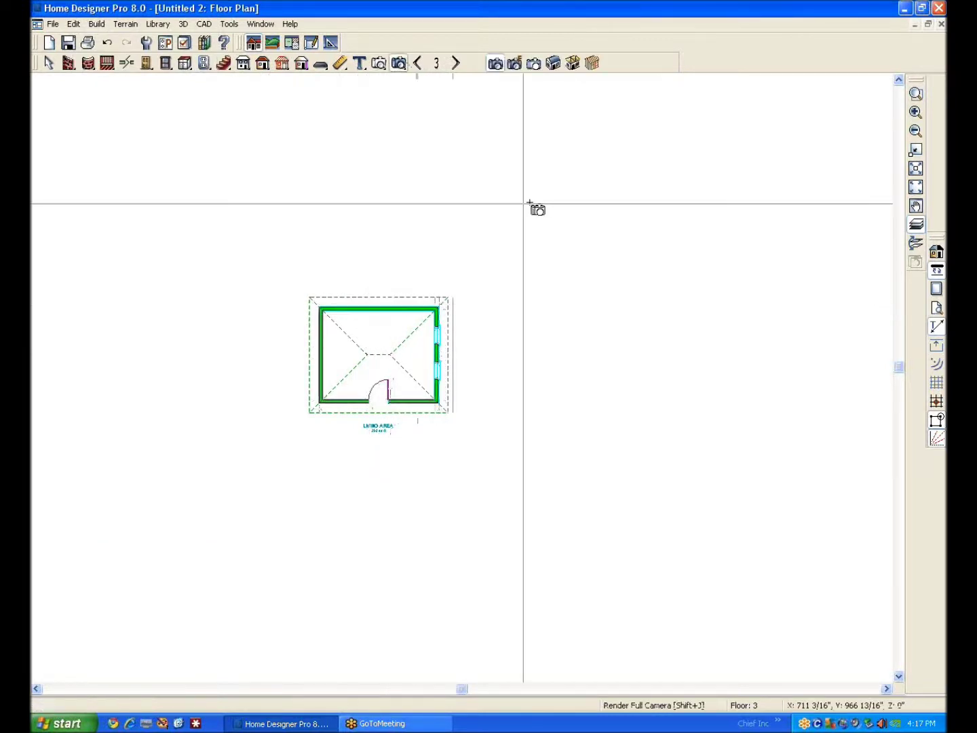
pyautogui.click(554, 64)
pyautogui.moveTo(430, 426); pyautogui.dragTo(362, 389)
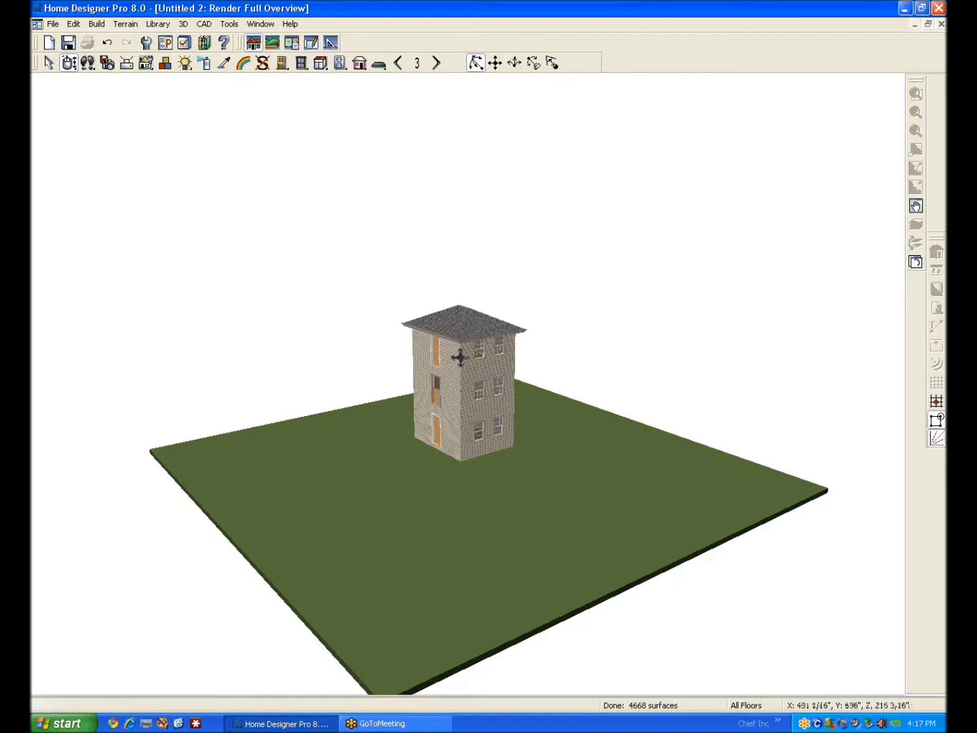
pyautogui.moveTo(459, 358); pyautogui.dragTo(559, 369)
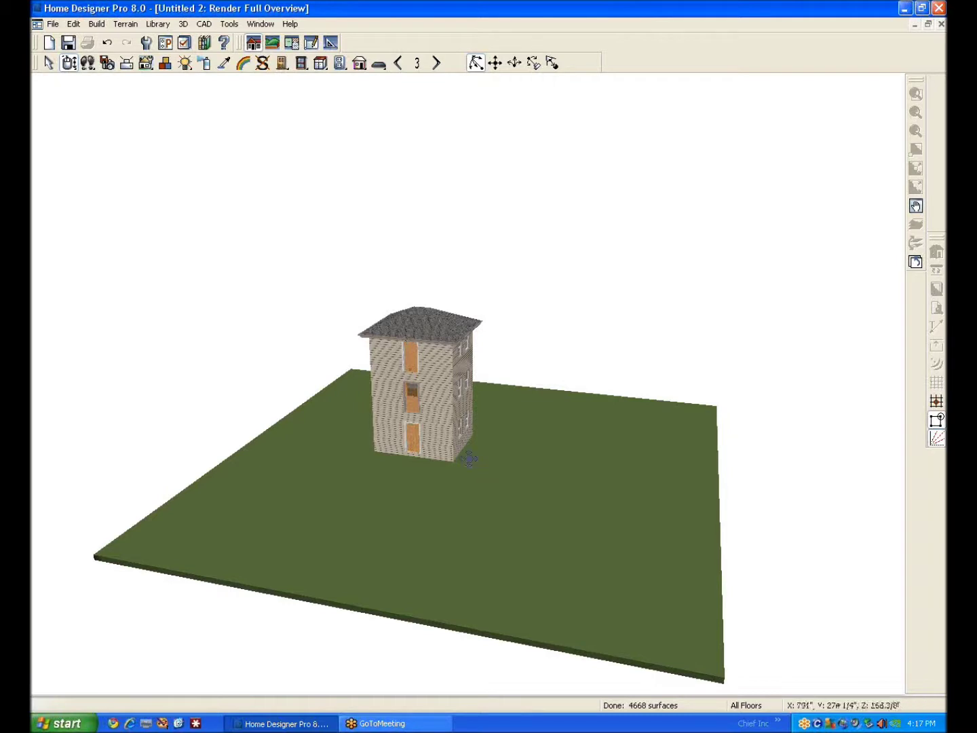
pyautogui.moveTo(467, 457); pyautogui.dragTo(422, 451)
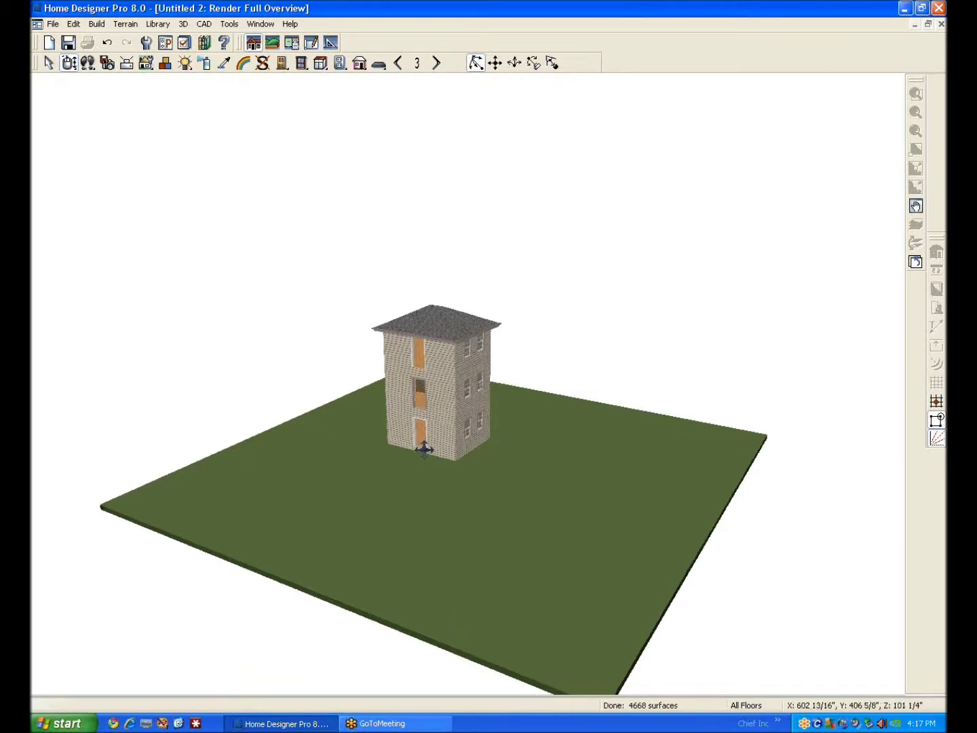
pyautogui.scroll(4, 439, 397)
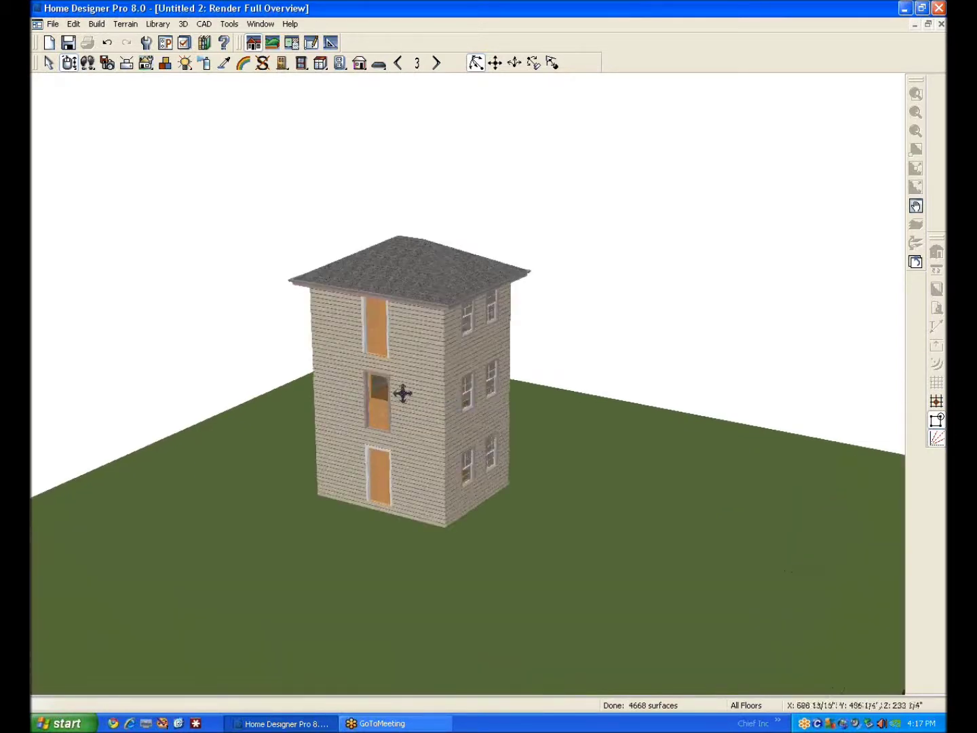
pyautogui.scroll(2, 400, 393)
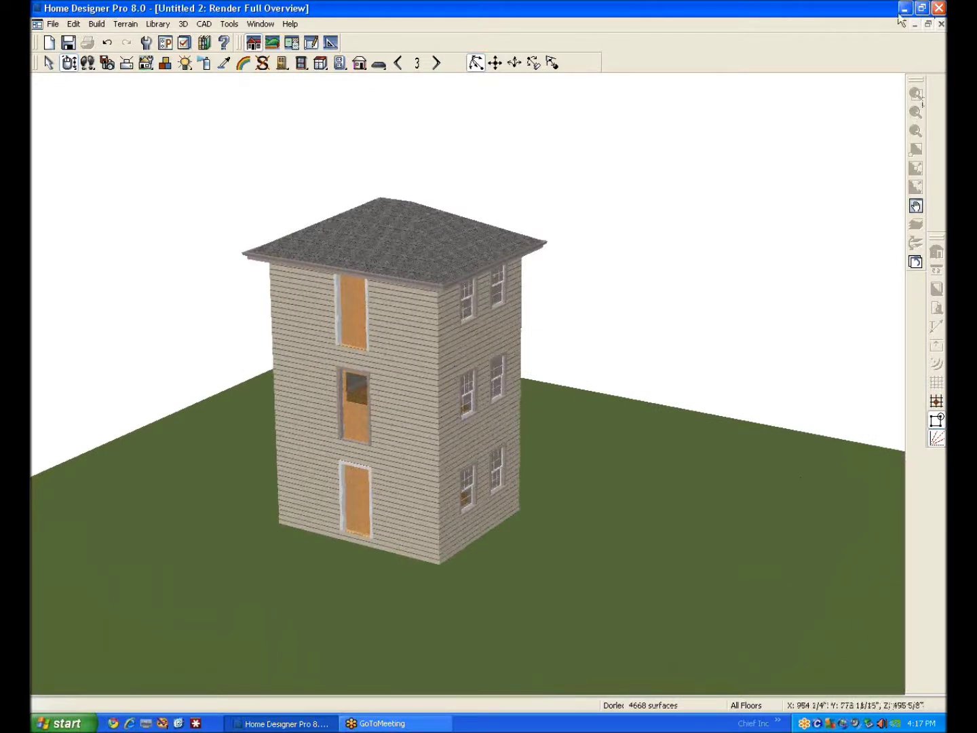
pyautogui.click(942, 25)
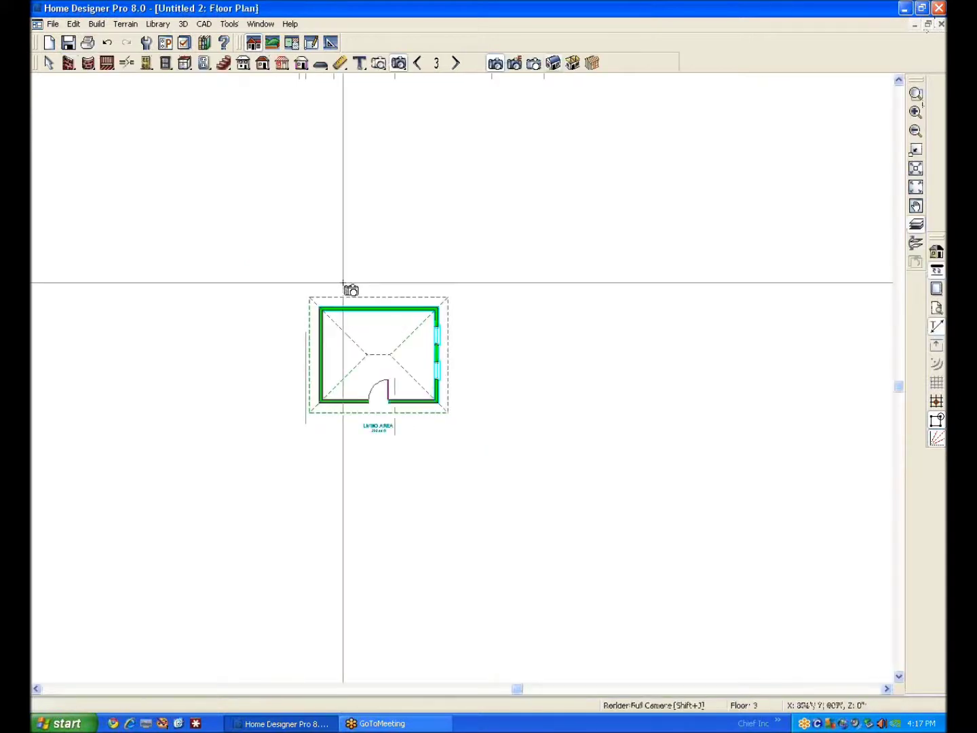
# - Delete the third floor with Delete Current Floor and step down to Floor 2
pyautogui.click(96, 25)
pyautogui.moveTo(114, 128)
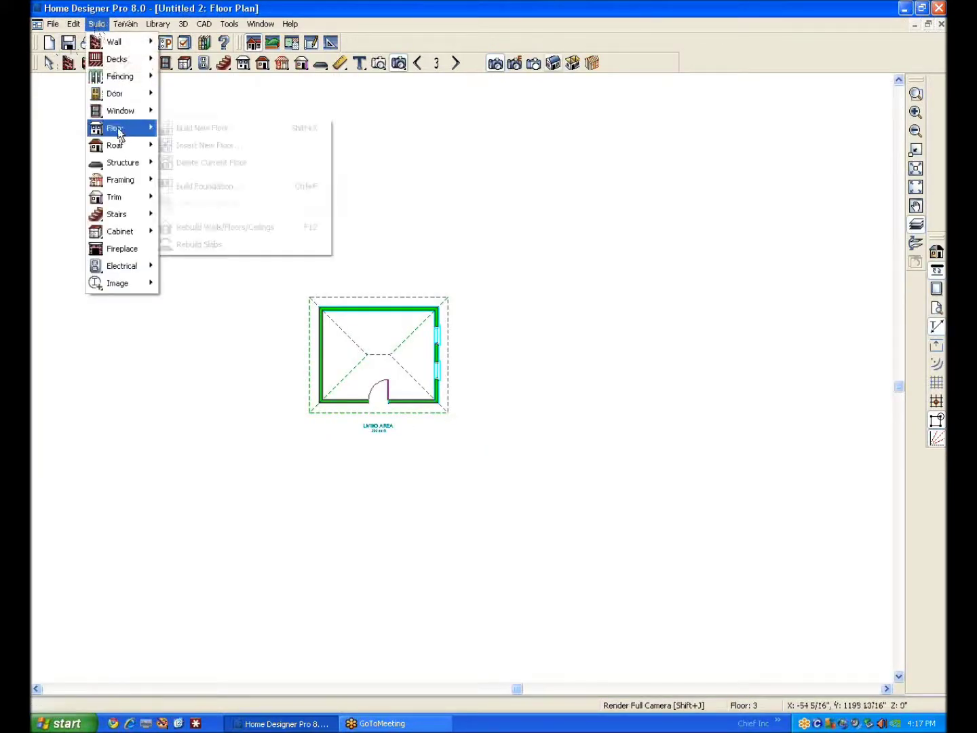
pyautogui.click(247, 164)
pyautogui.click(162, 176)
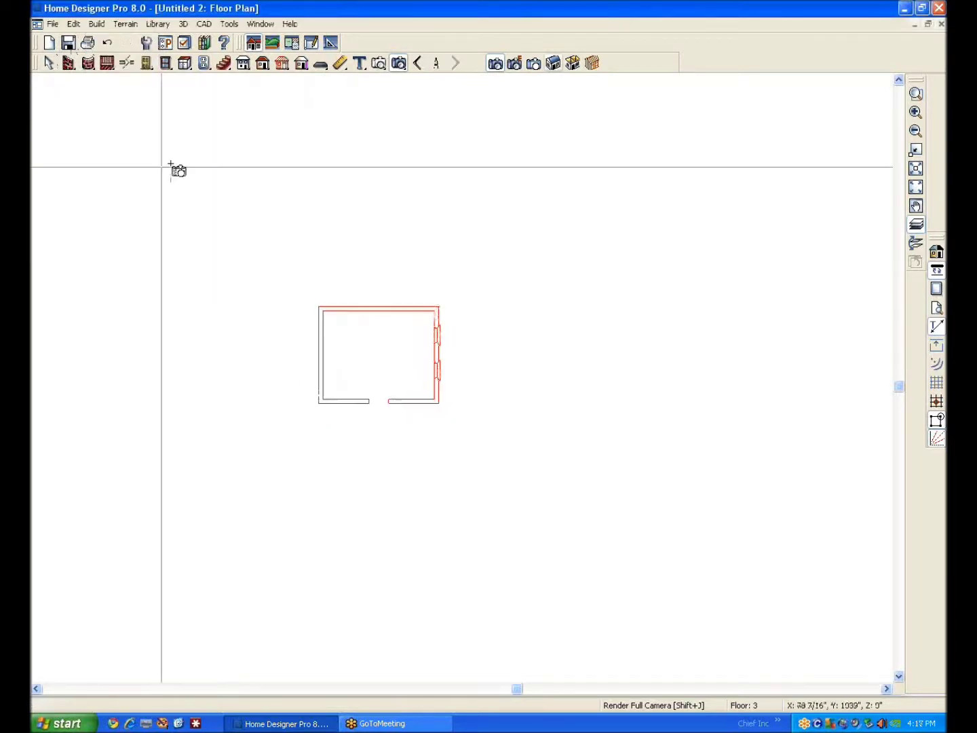
pyautogui.click(418, 65)
pyautogui.click(437, 67)
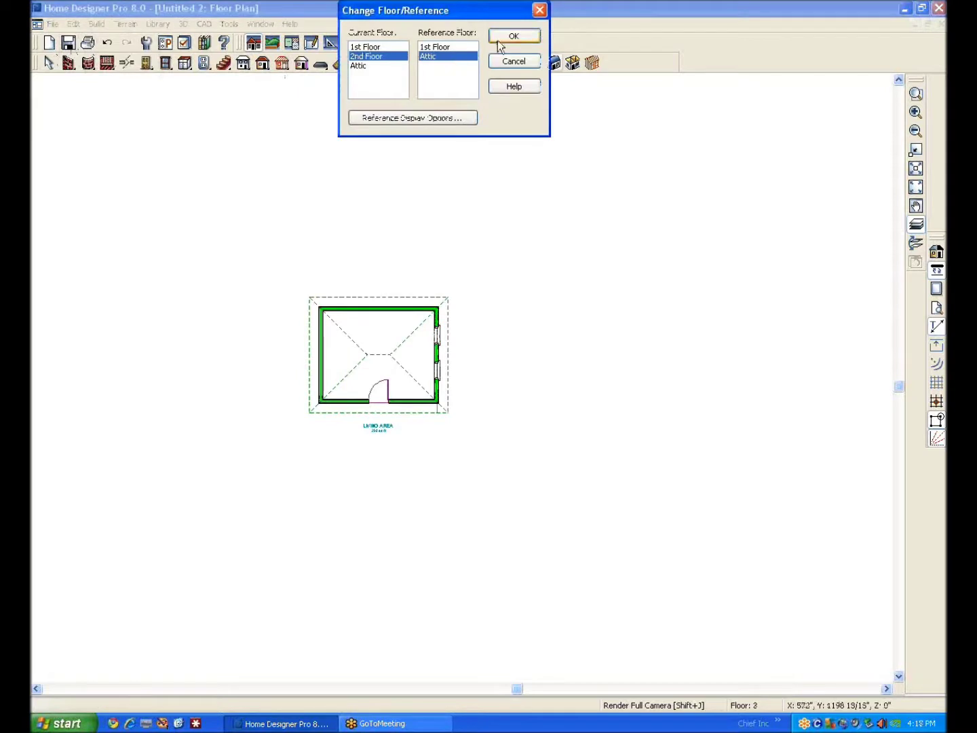
pyautogui.click(523, 62)
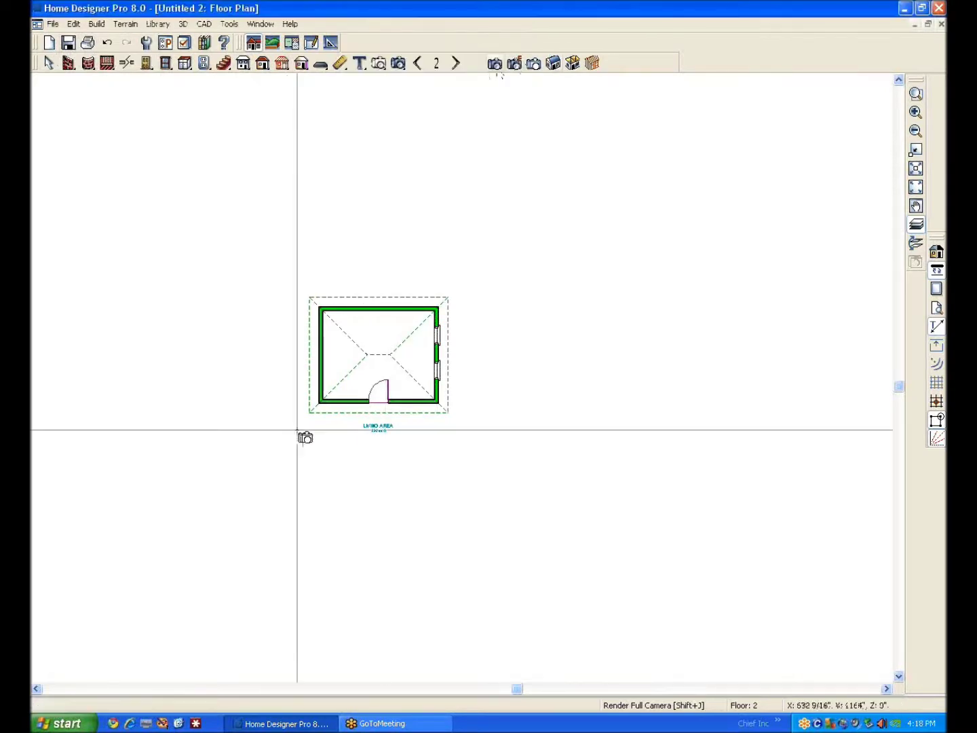
# - Delete the second floor as well and go down to Floor 1
pyautogui.click(75, 24)
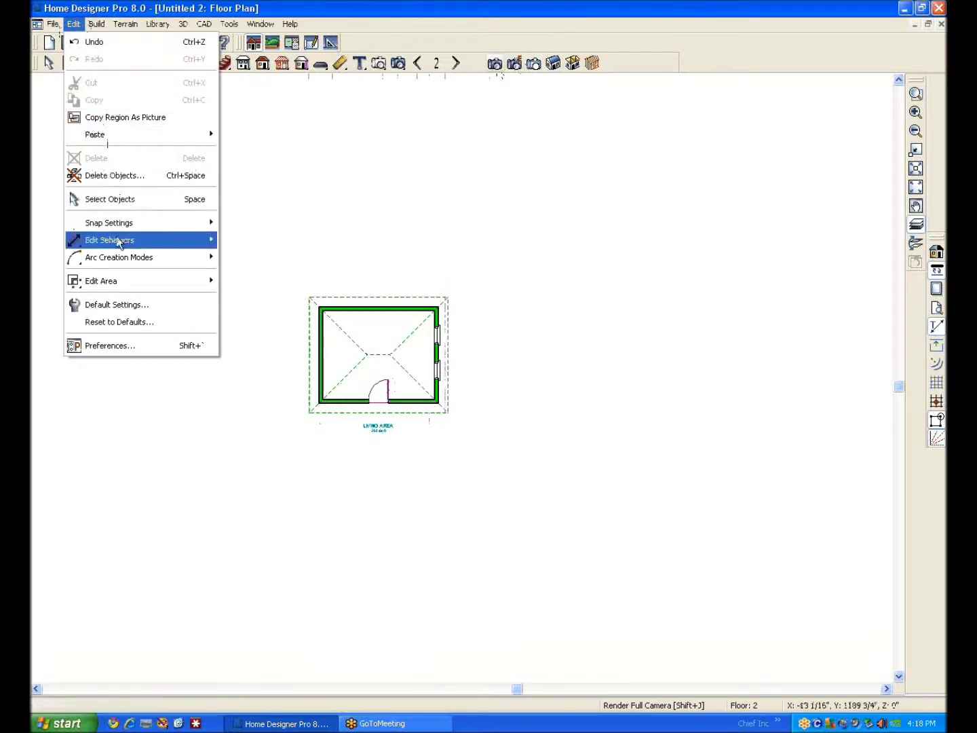
pyautogui.moveTo(119, 243)
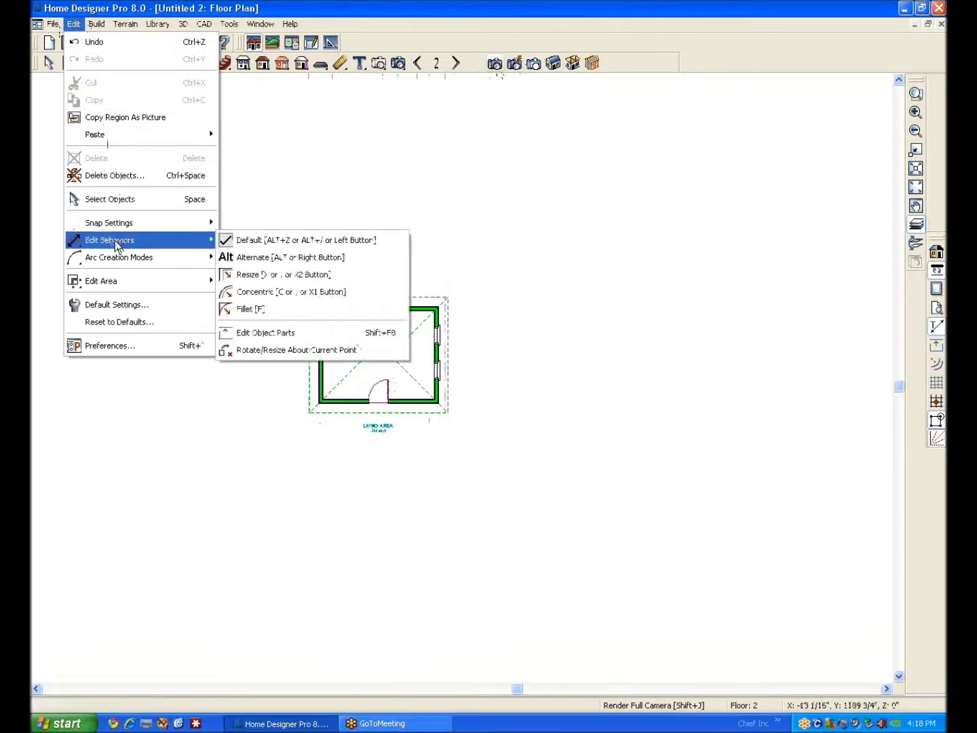
pyautogui.moveTo(99, 26)
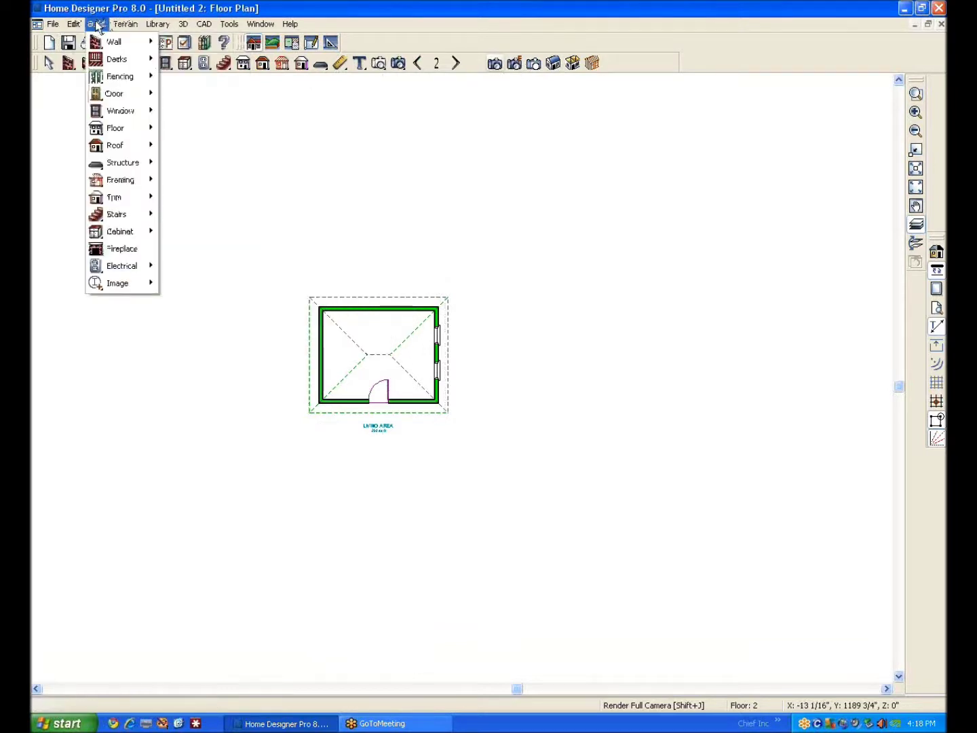
pyautogui.moveTo(114, 127)
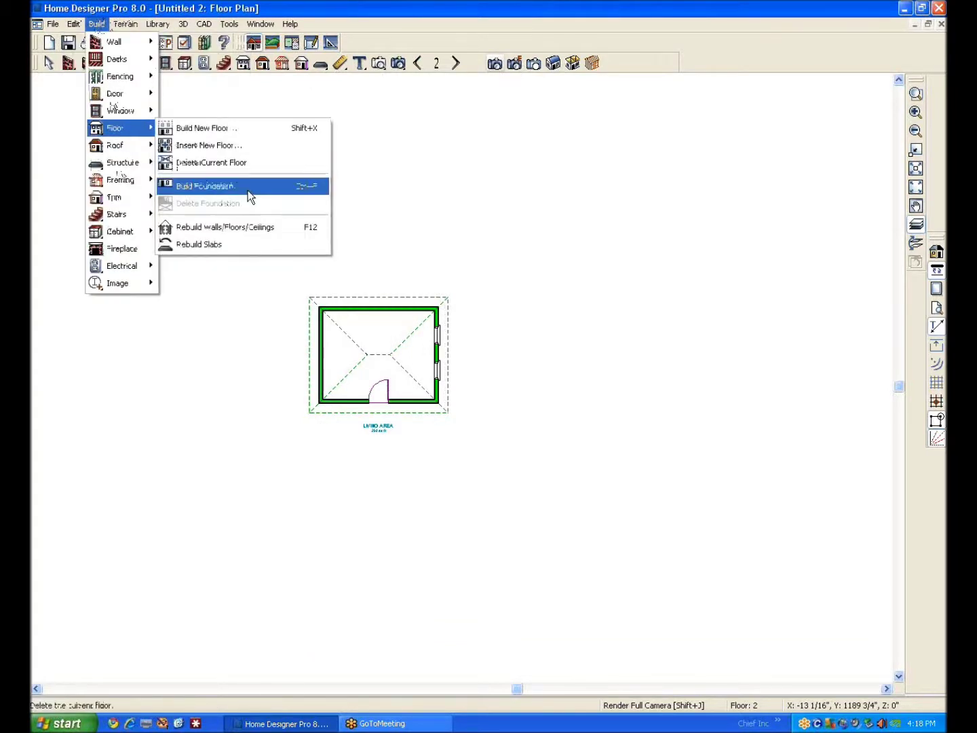
pyautogui.click(241, 163)
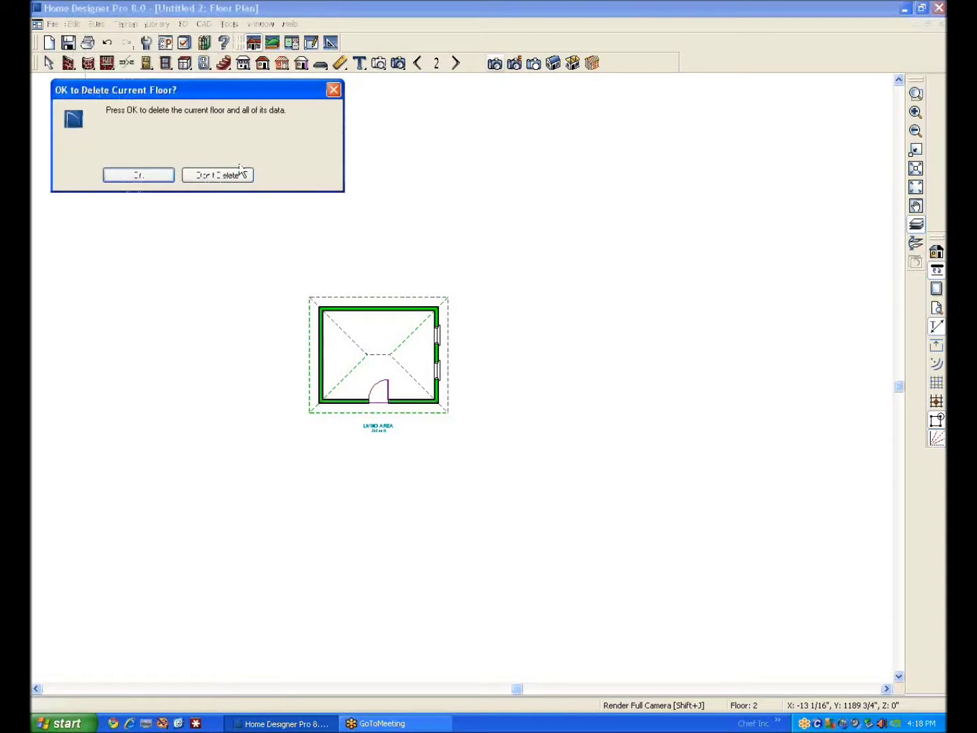
pyautogui.click(158, 174)
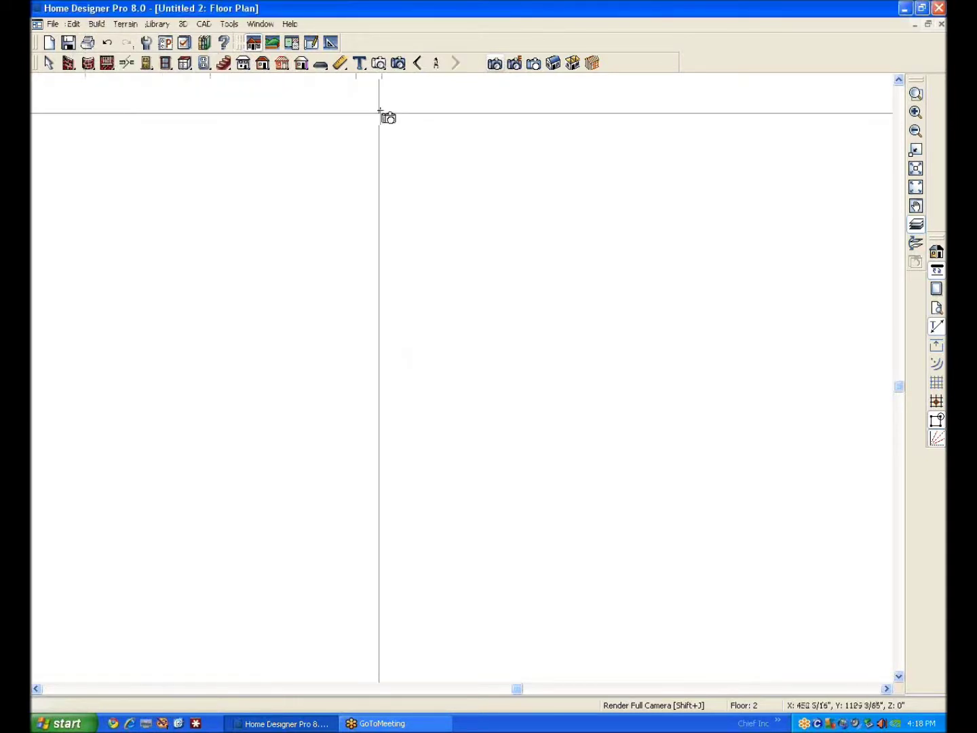
pyautogui.click(421, 68)
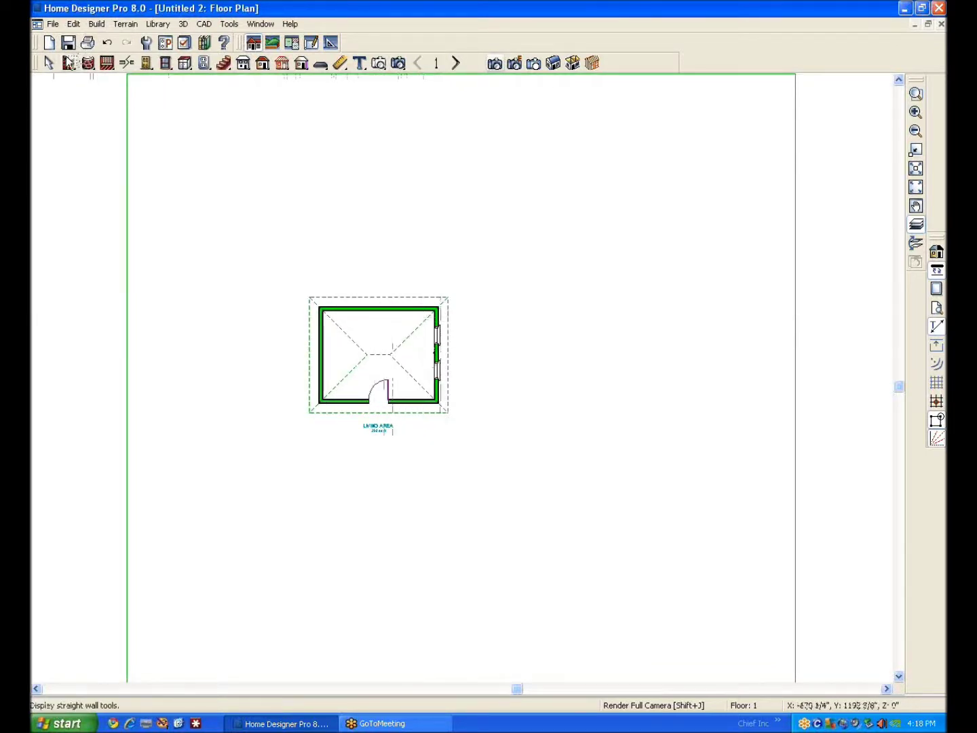
# - Select the whole first-floor room with an Edit Area rectangle around it
pyautogui.click(51, 64)
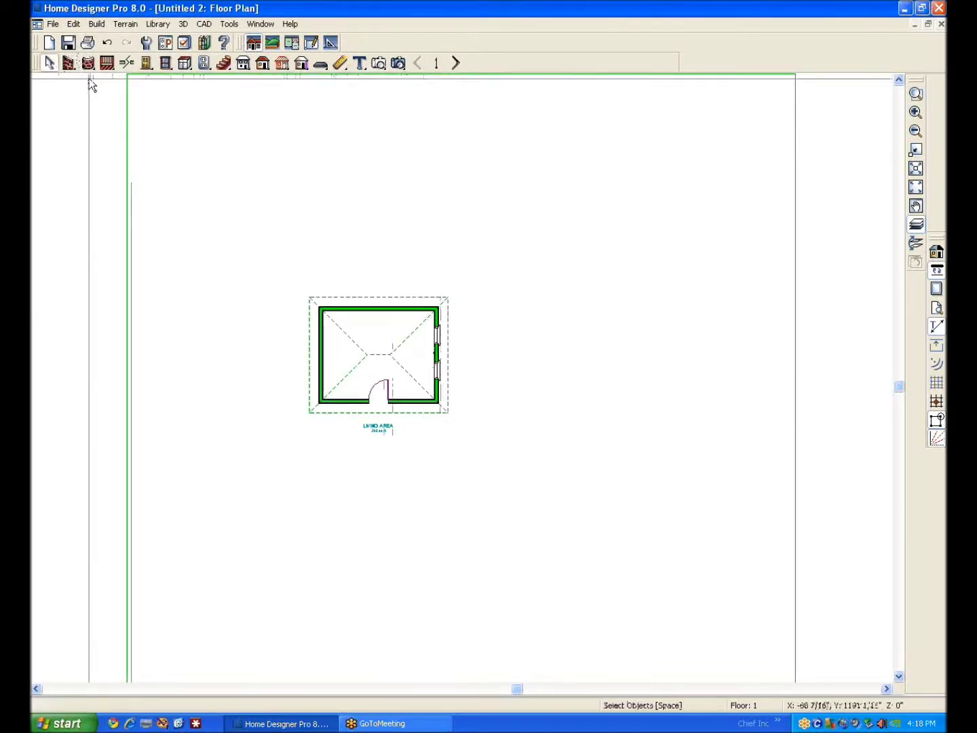
pyautogui.click(74, 24)
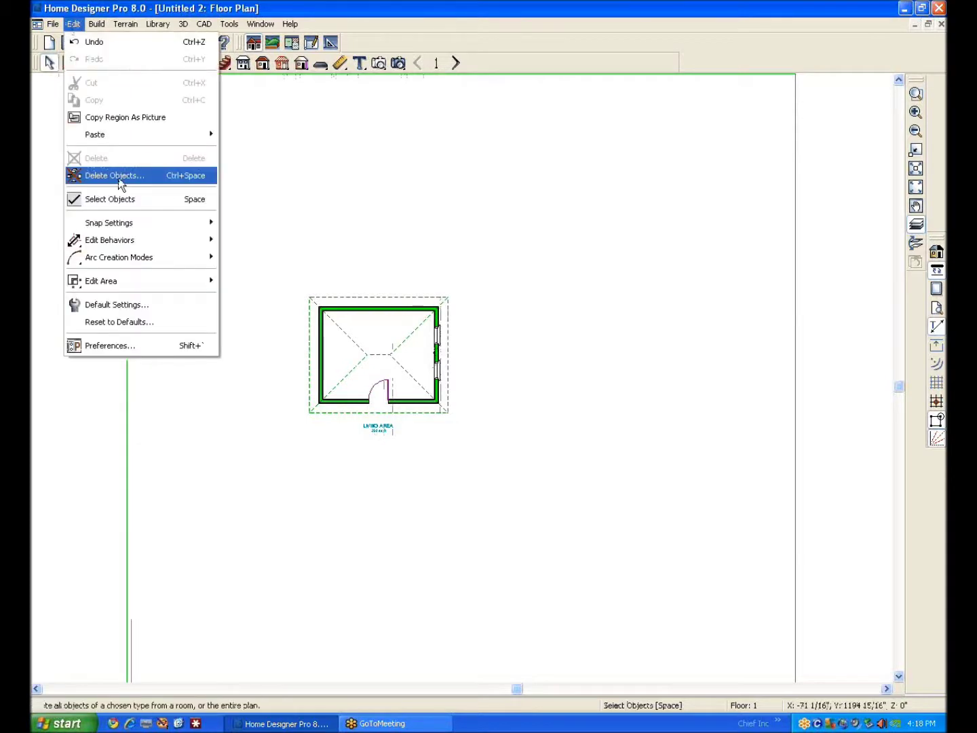
pyautogui.moveTo(107, 283)
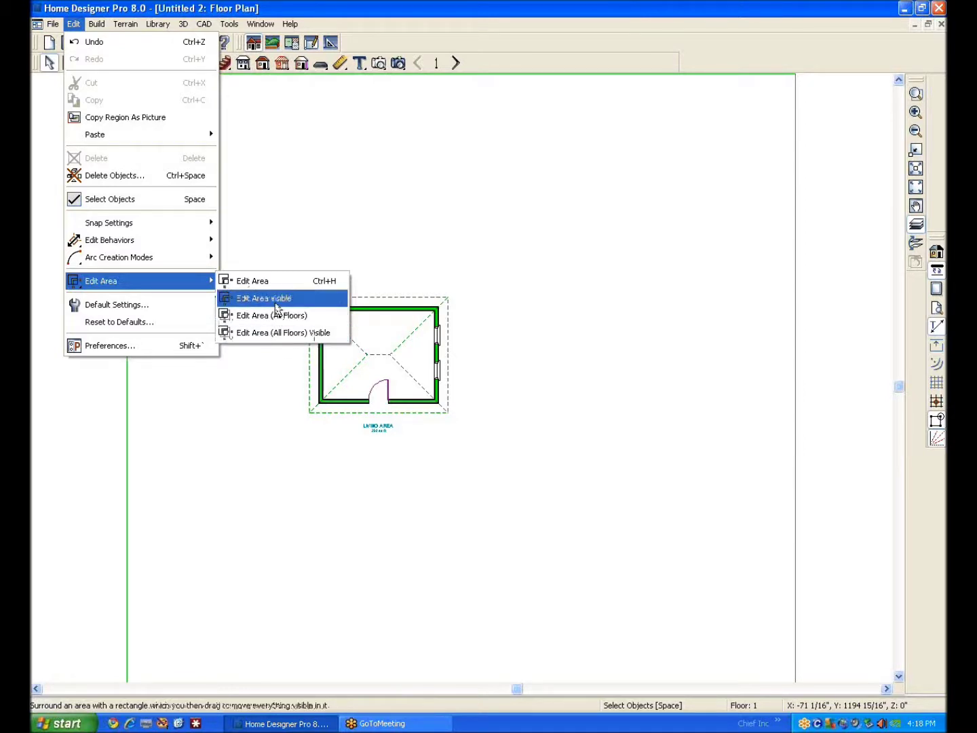
pyautogui.click(259, 285)
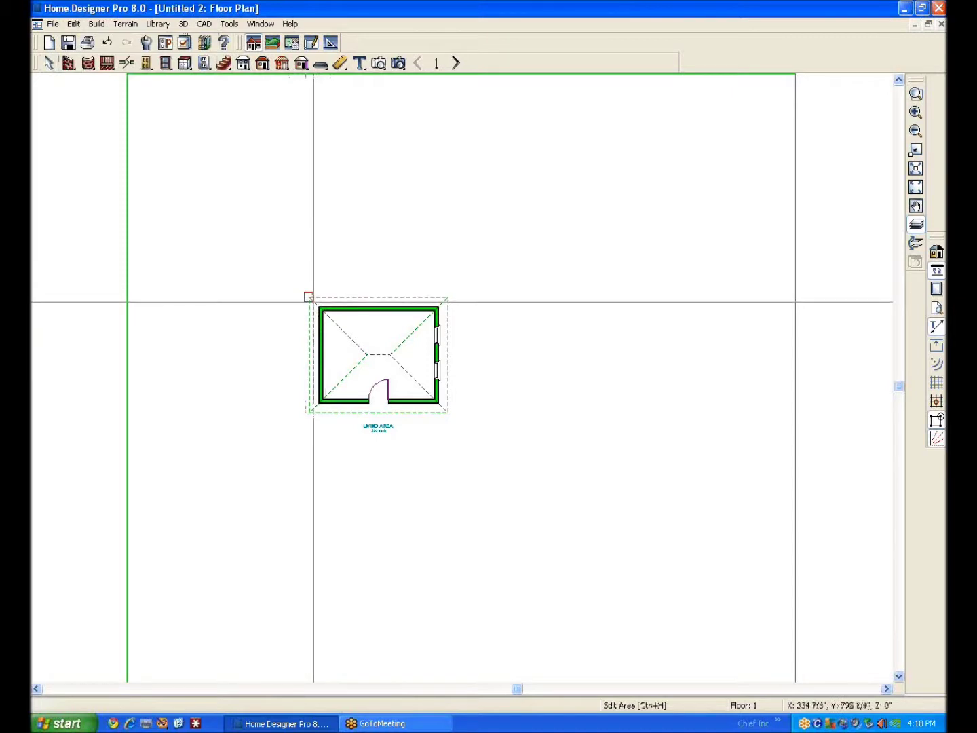
pyautogui.moveTo(304, 291); pyautogui.dragTo(442, 407)
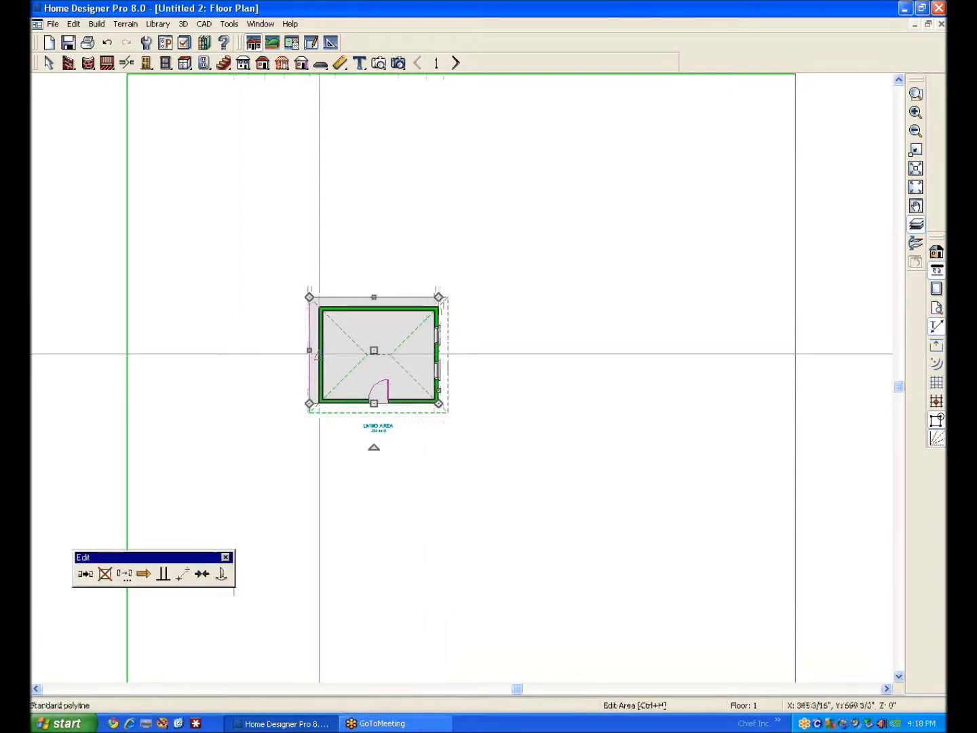
pyautogui.moveTo(308, 353); pyautogui.dragTo(309, 351)
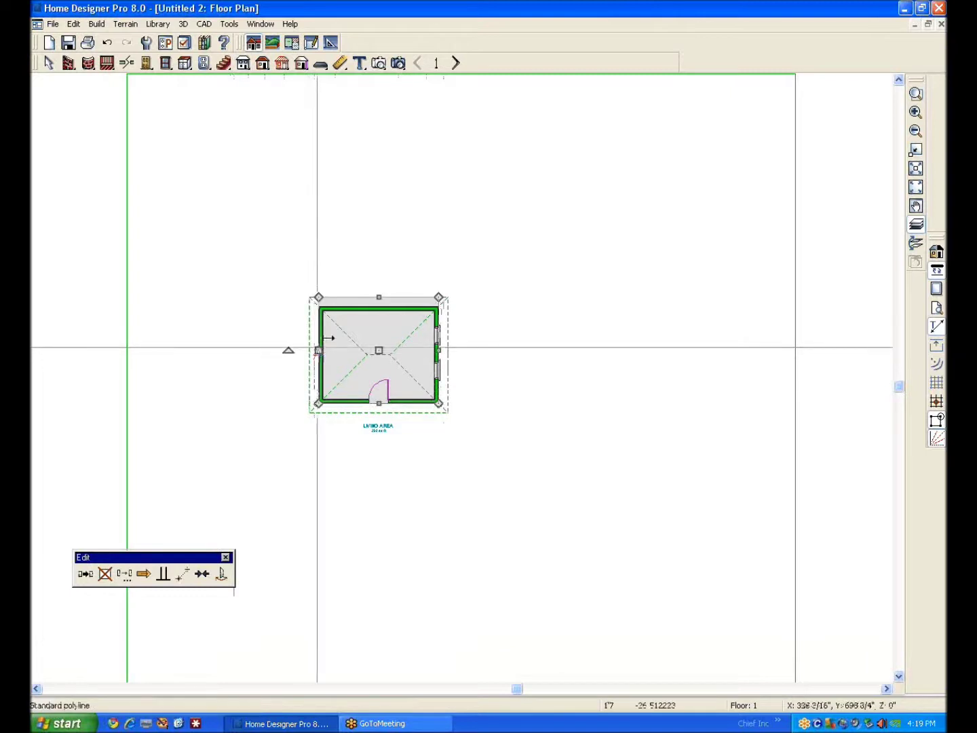
pyautogui.click(379, 297)
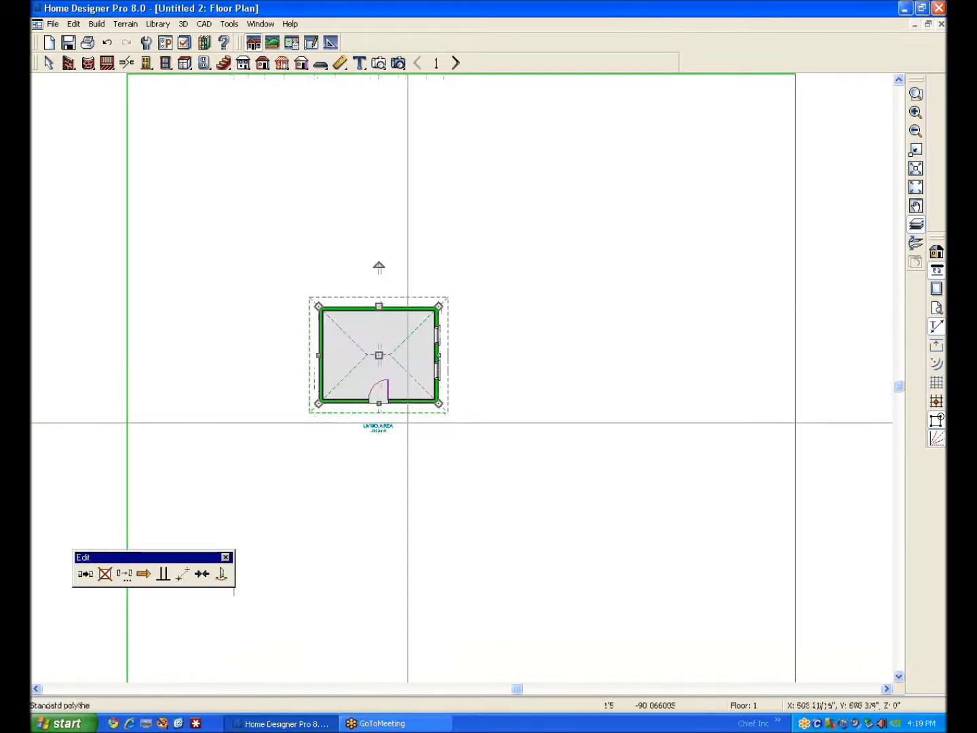
# - Copy the selected room walls and move up to the floor above
pyautogui.click(86, 576)
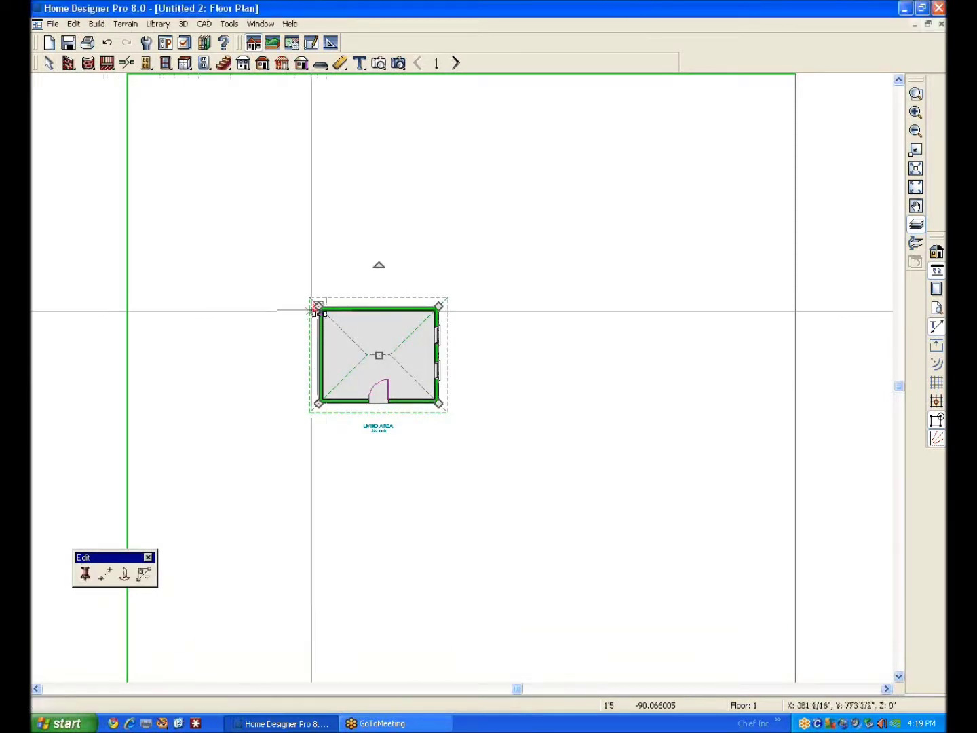
pyautogui.click(320, 308)
pyautogui.click(456, 63)
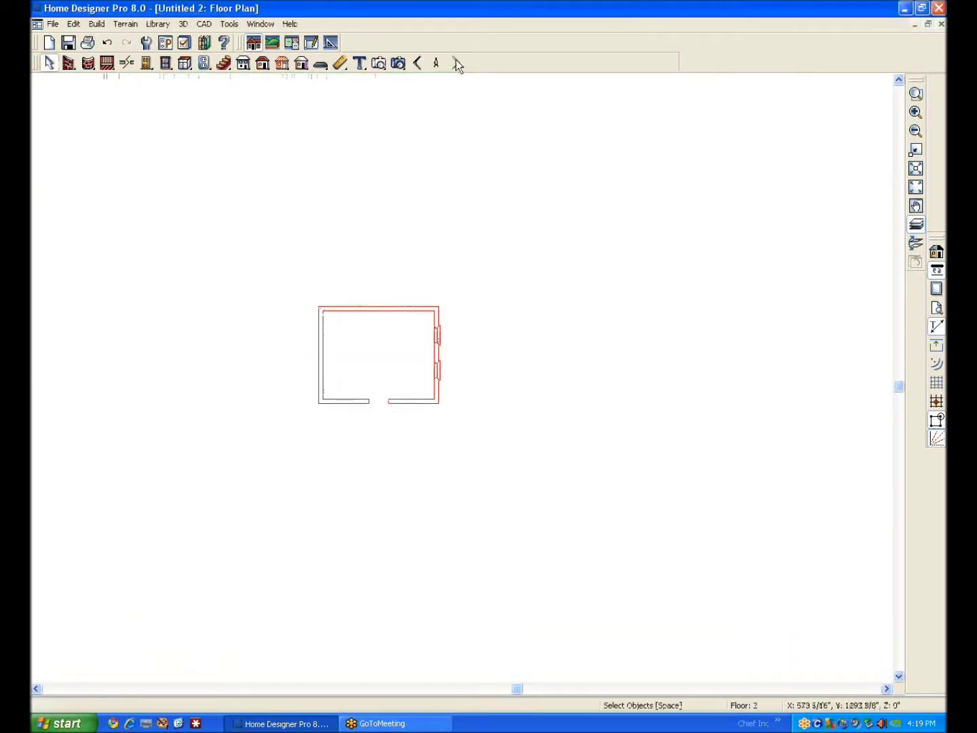
# - Build a new second floor with Build New Floor
pyautogui.click(96, 23)
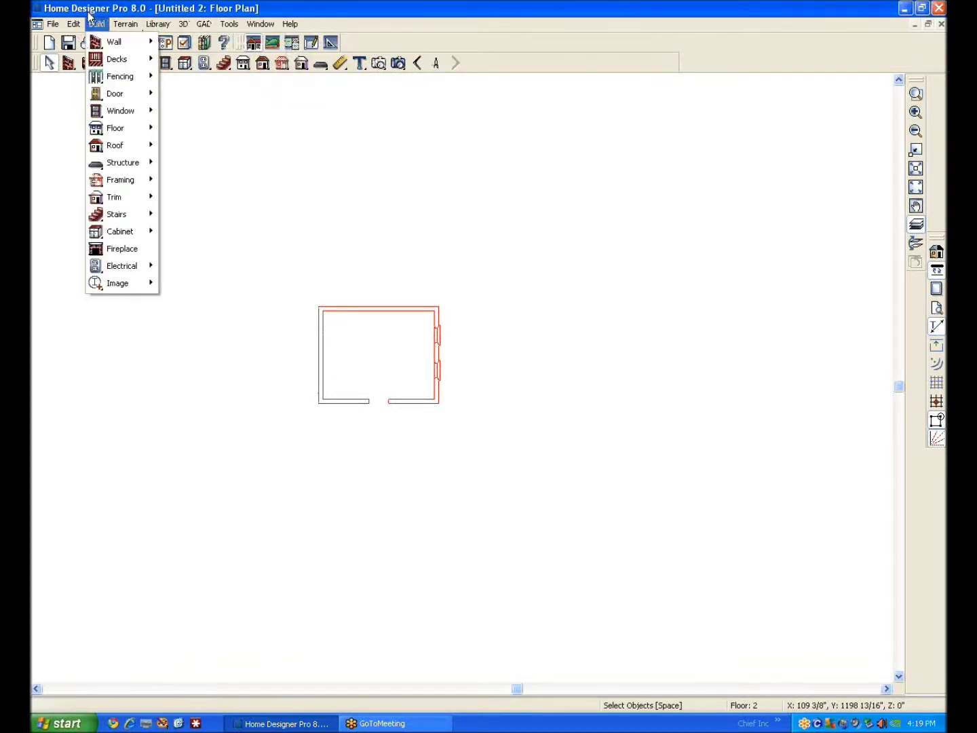
pyautogui.moveTo(122, 128)
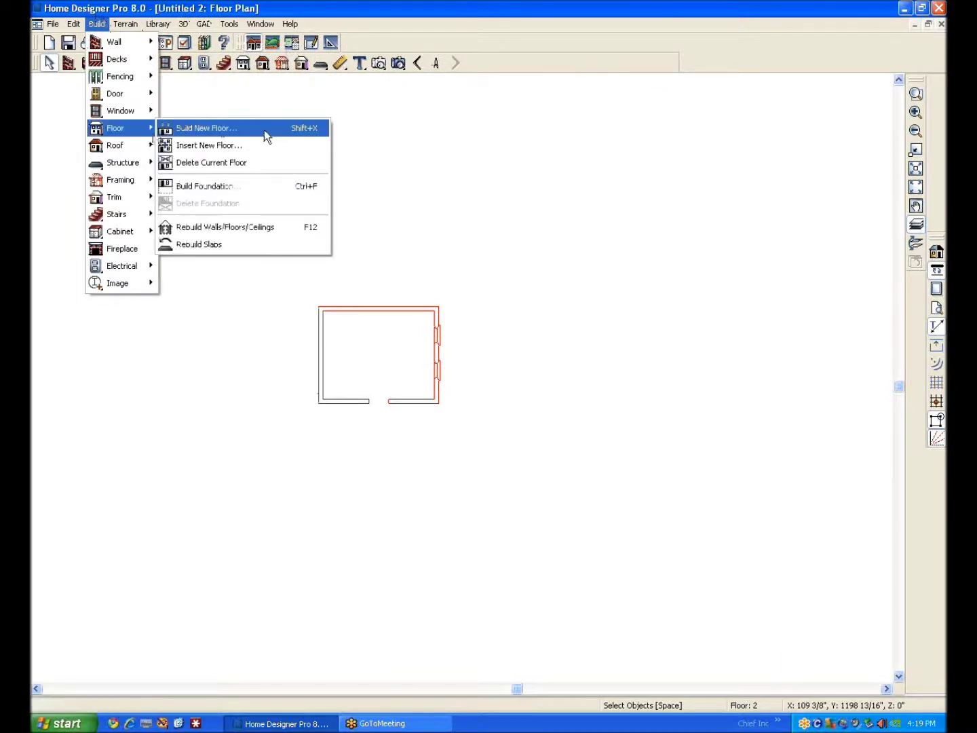
pyautogui.click(263, 132)
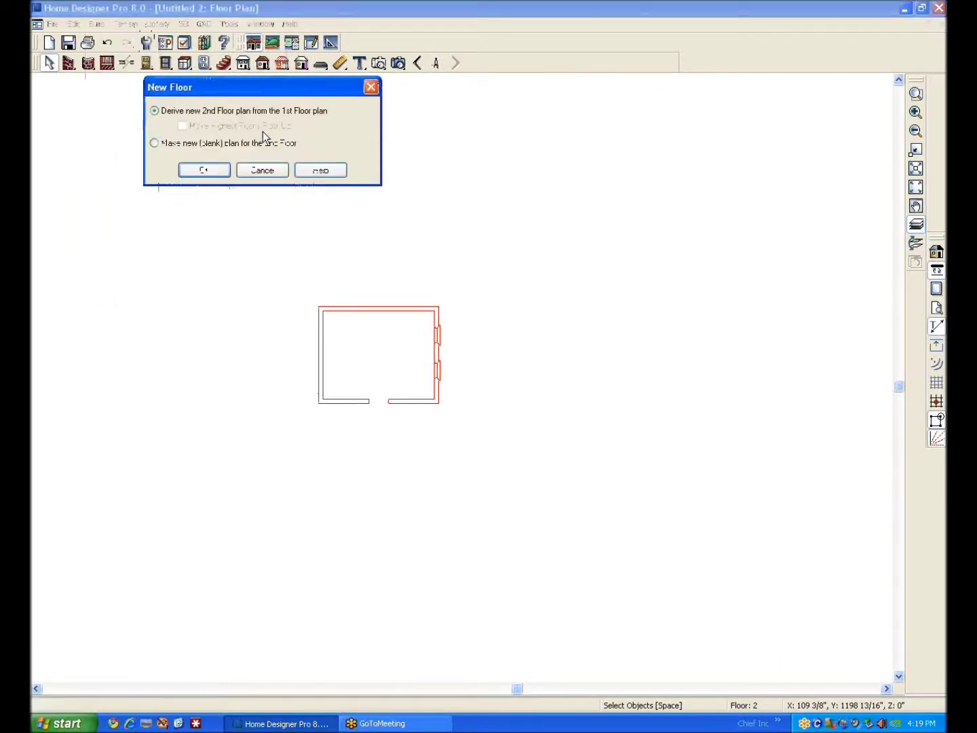
pyautogui.click(204, 169)
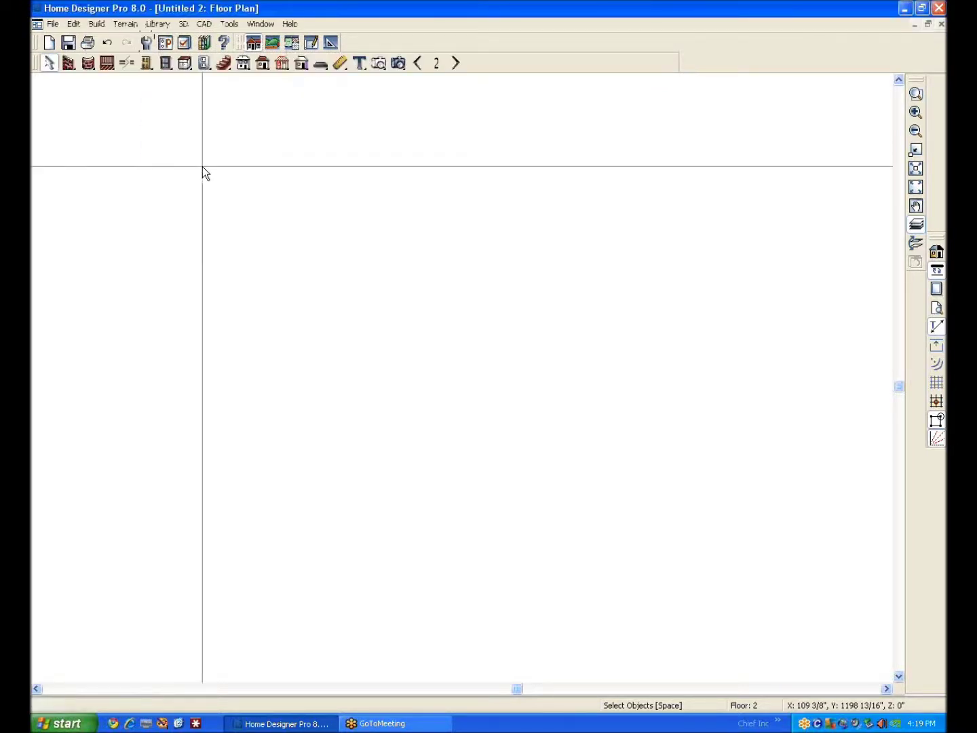
# - Paste the copied Living Area room onto Floor 2 with Paste Hold Position
pyautogui.click(76, 28)
pyautogui.moveTo(114, 136)
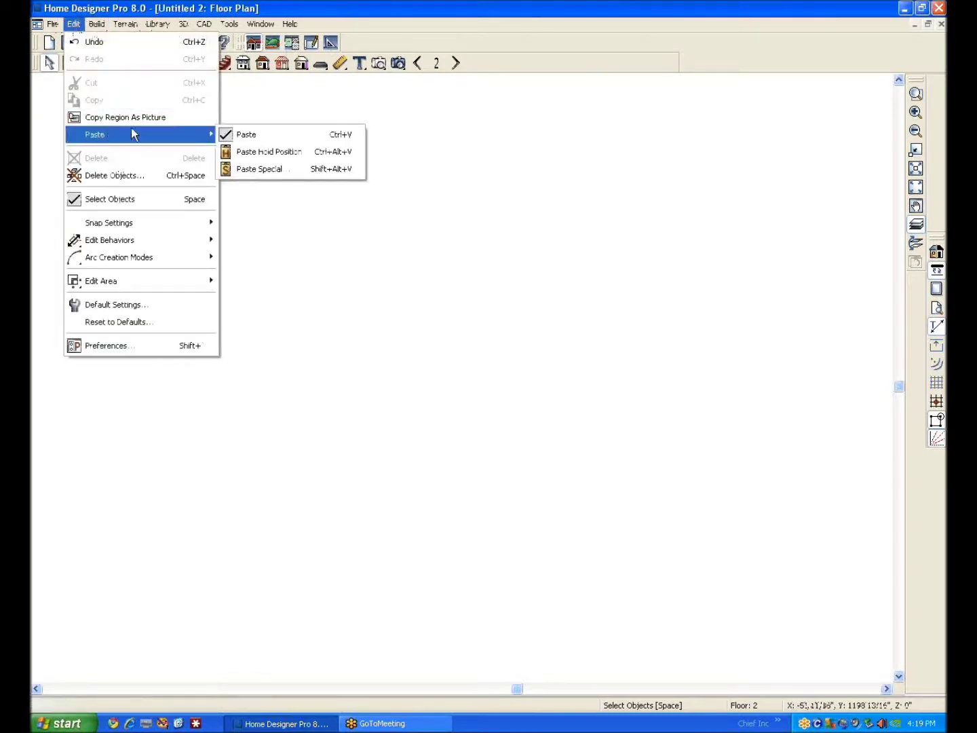
pyautogui.click(272, 167)
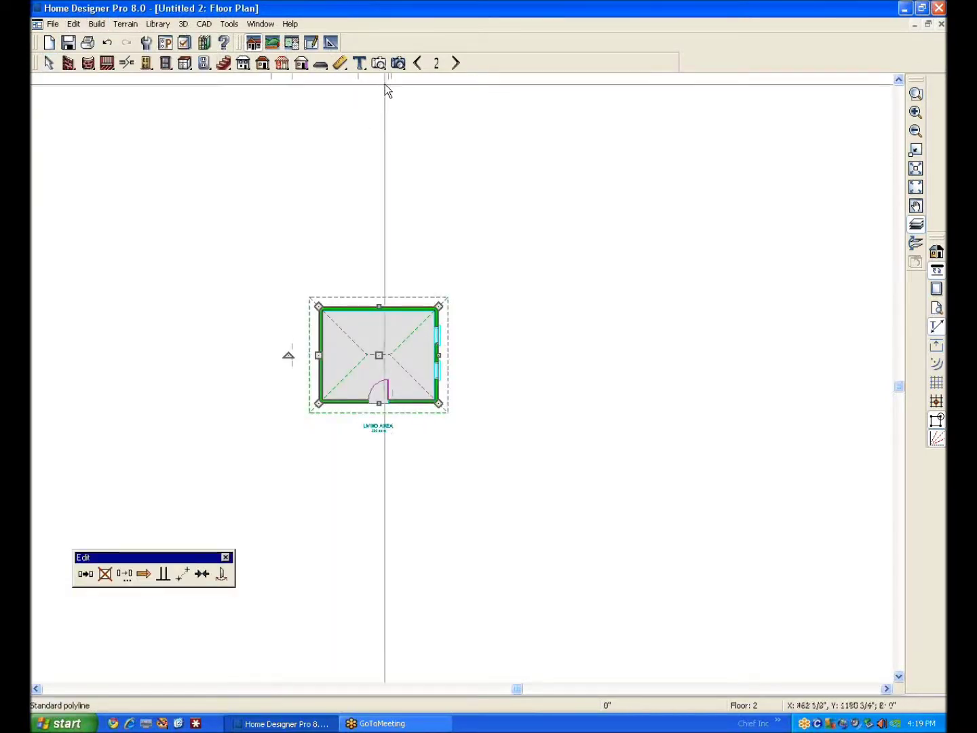
pyautogui.click(379, 63)
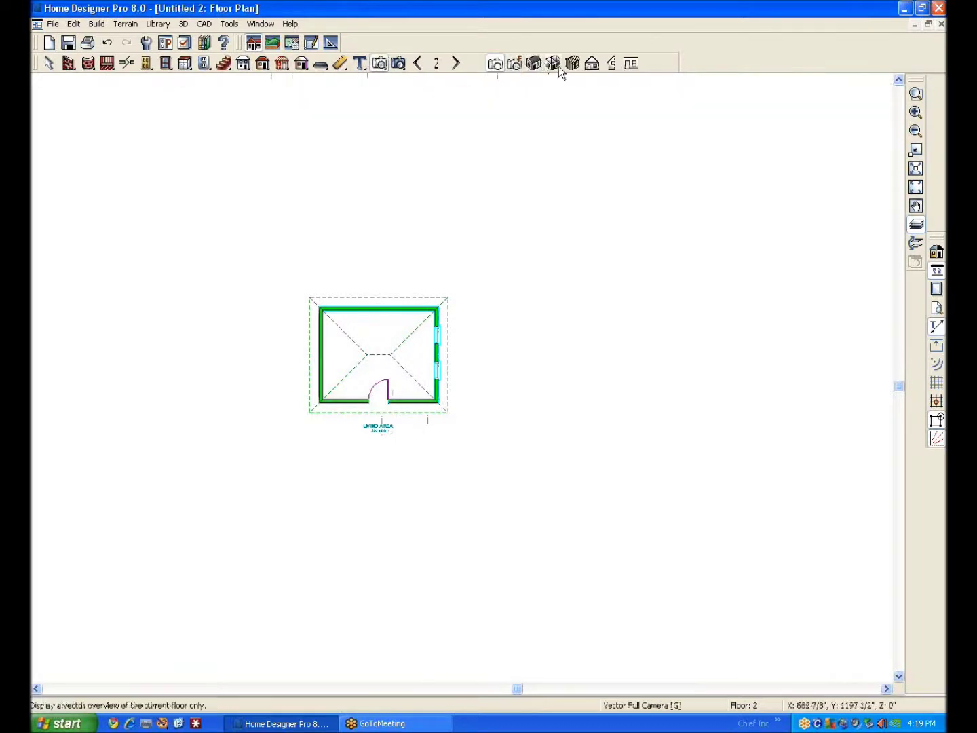
# - Show a Vector Full Overview of the two-story house and orbit to a lower angle
pyautogui.click(535, 64)
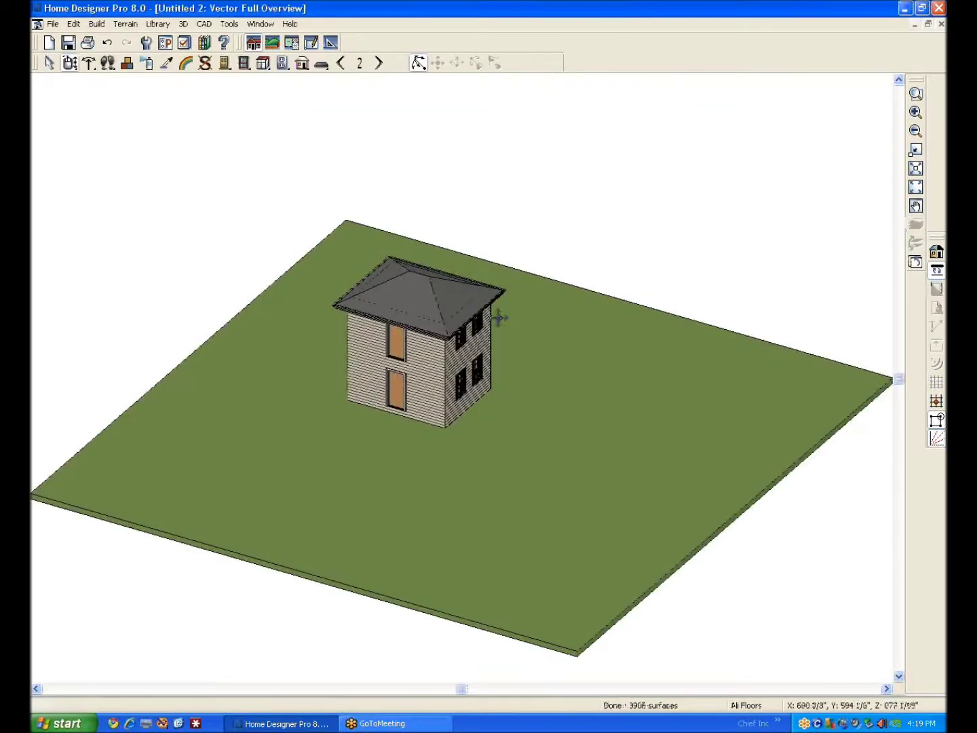
pyautogui.moveTo(430, 353); pyautogui.dragTo(325, 306)
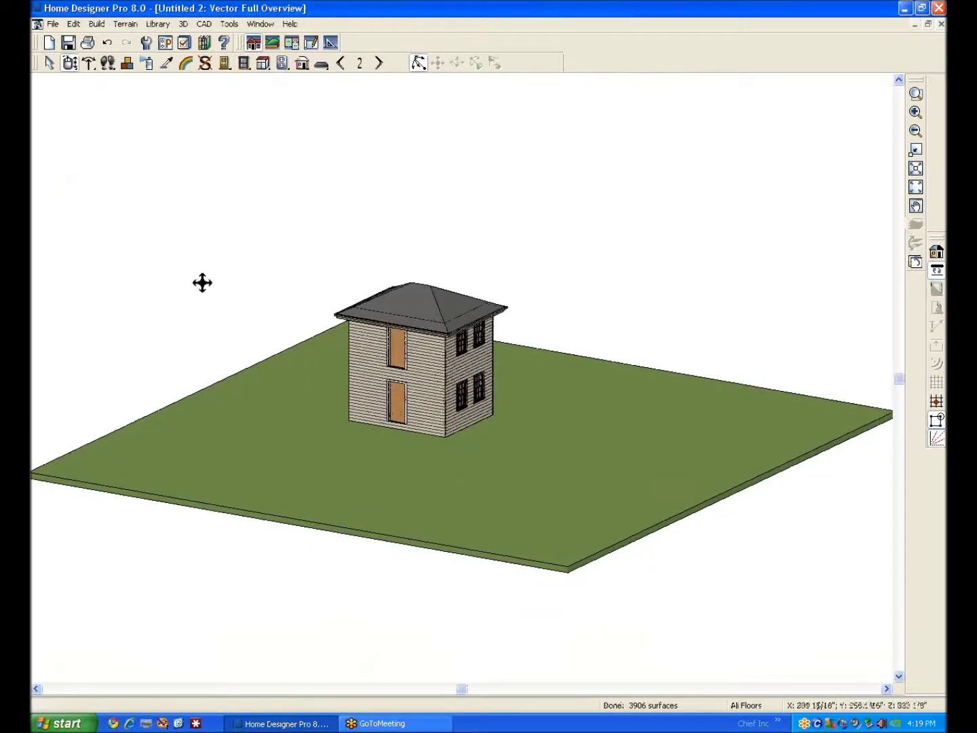